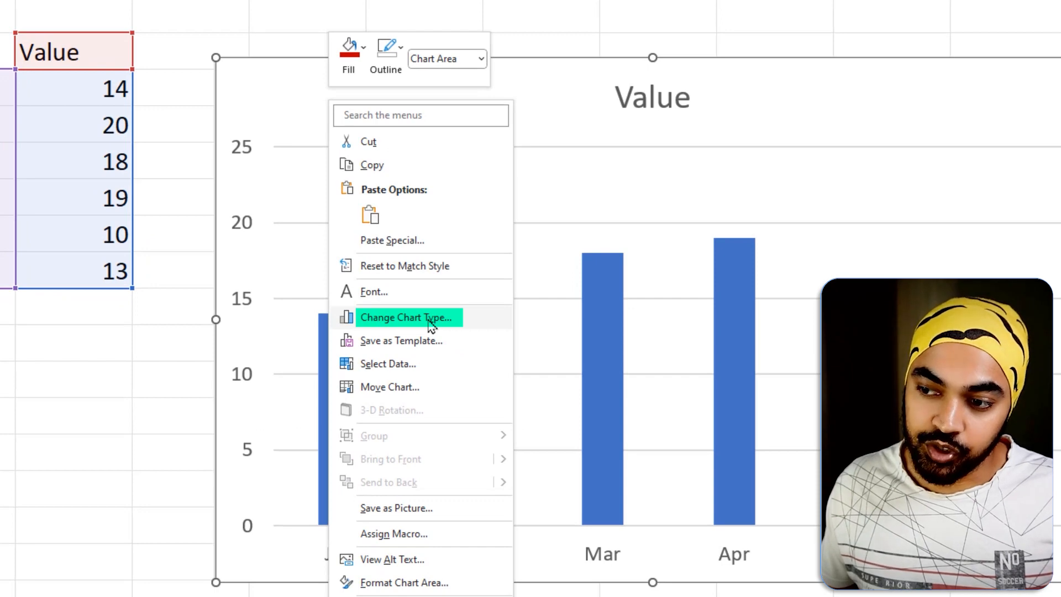
Open the chart type settings for the Value column chart and choose the basic Line type.
left_click(432, 325)
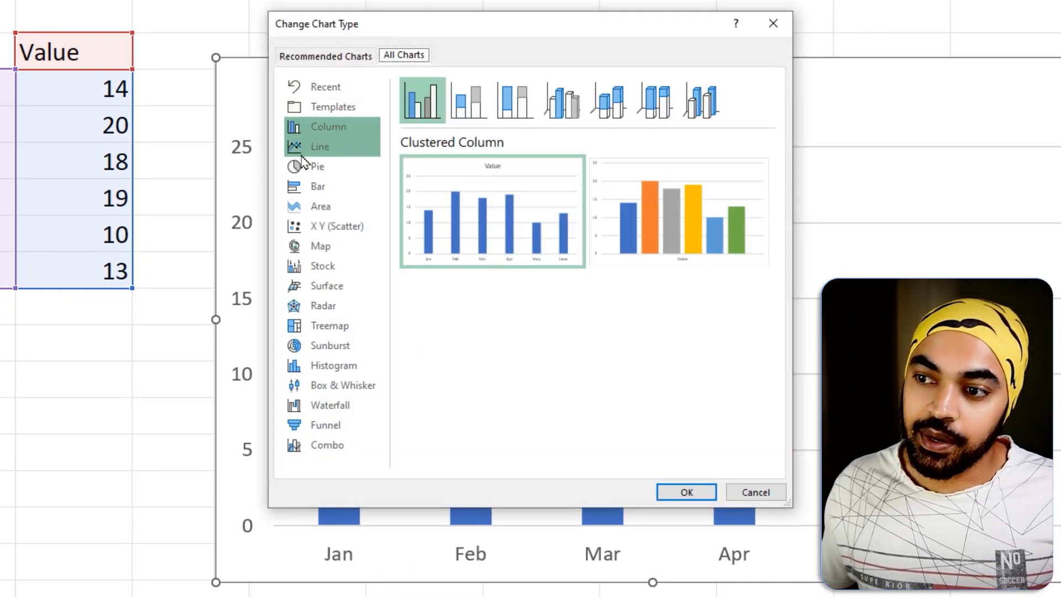
left_click(304, 150)
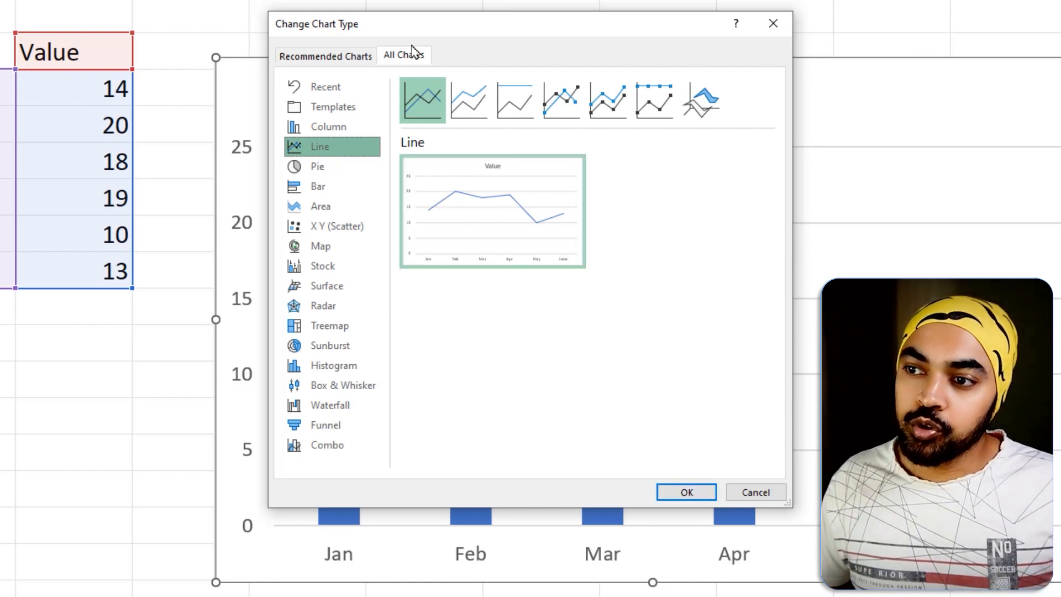
left_click_drag(419, 35, 439, 36)
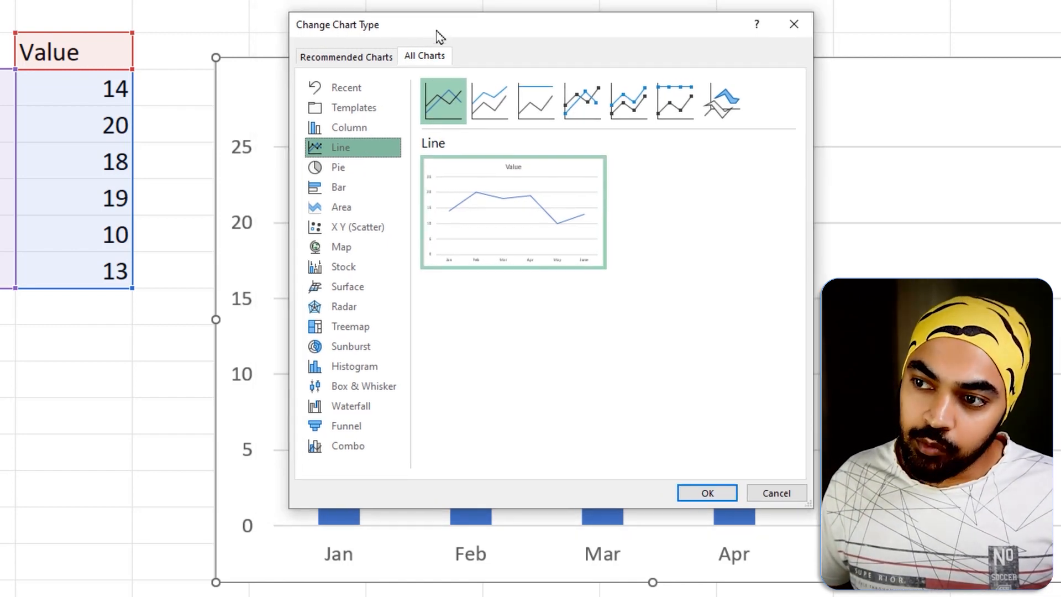
right_click(434, 106)
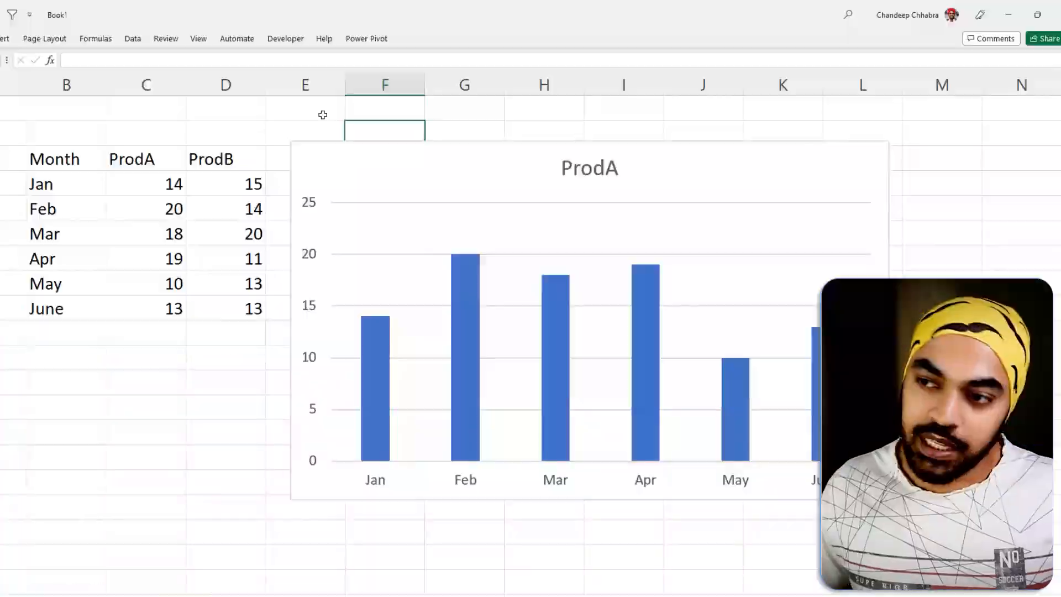
left_click(330, 162)
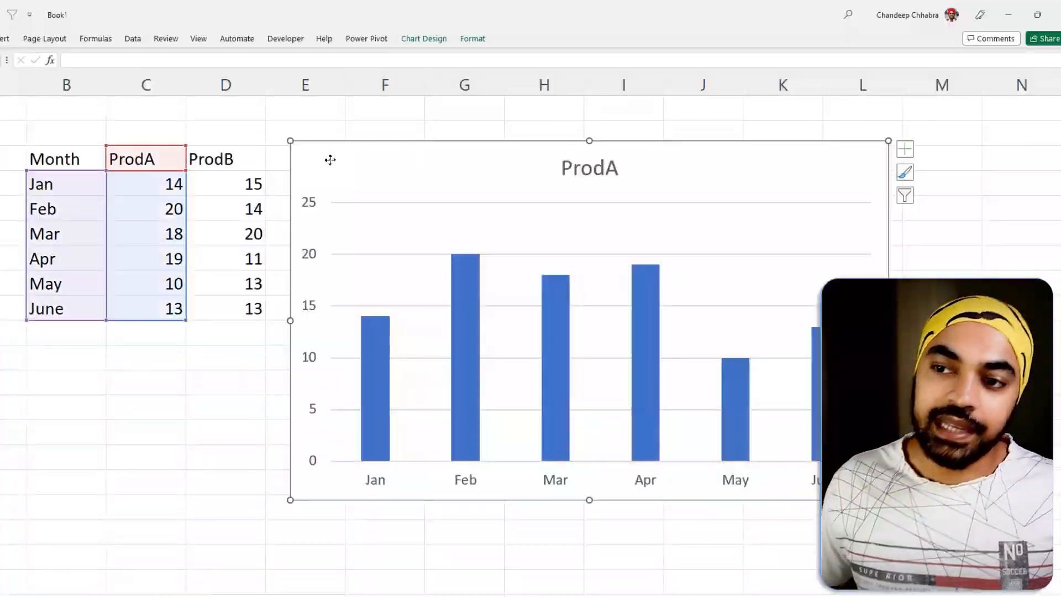
mouse_move(138, 133)
left_mouse_down()
mouse_move(161, 166)
mouse_move(165, 142)
left_mouse_up()
left_click_drag(256, 107, 241, 131)
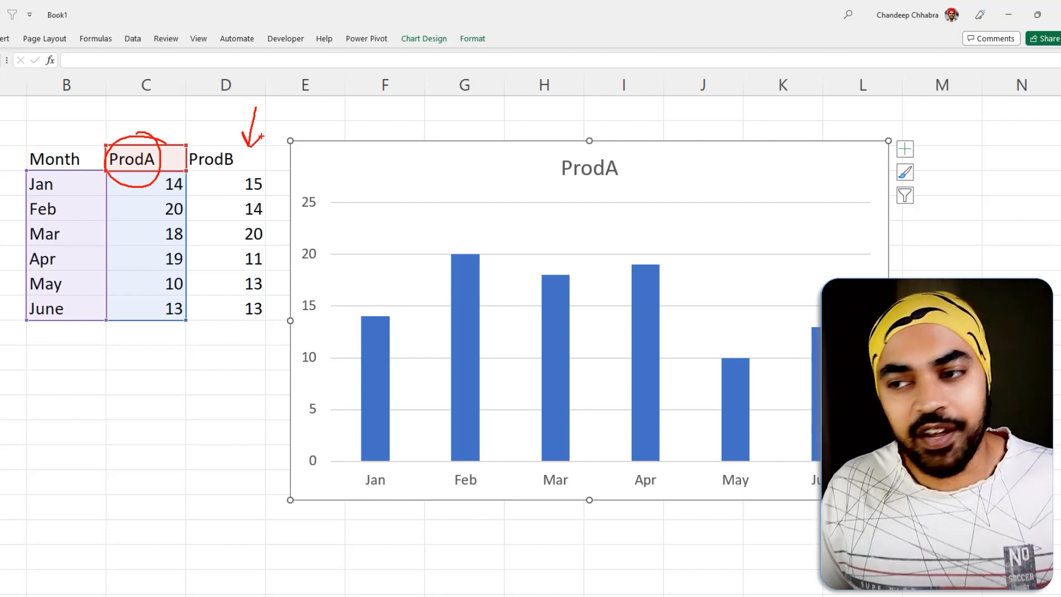
key("Escape")
left_click_drag(229, 162, 234, 305)
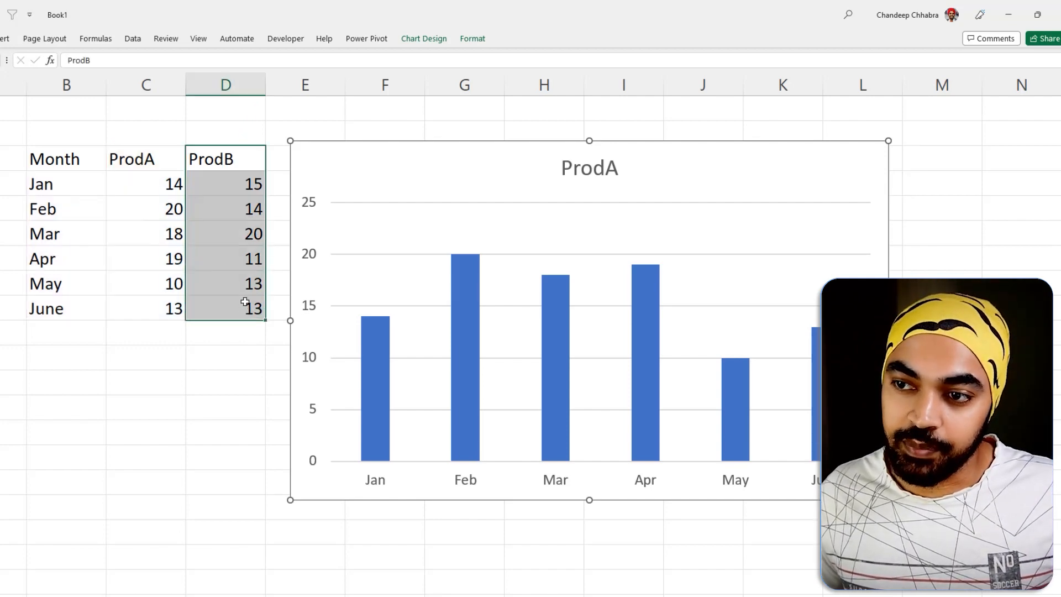
left_click(414, 166)
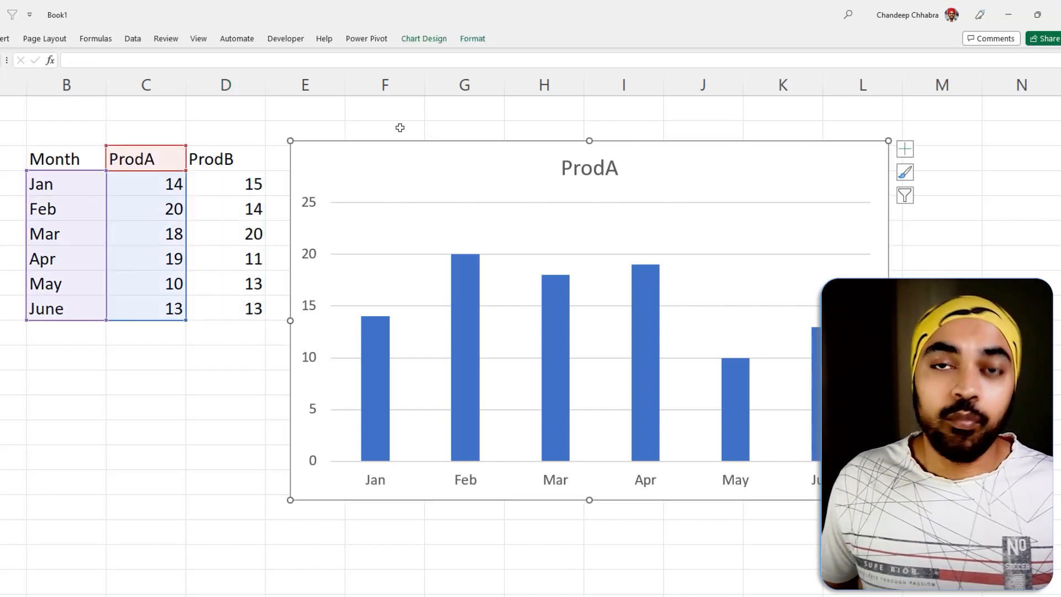
left_click_drag(394, 152, 401, 159)
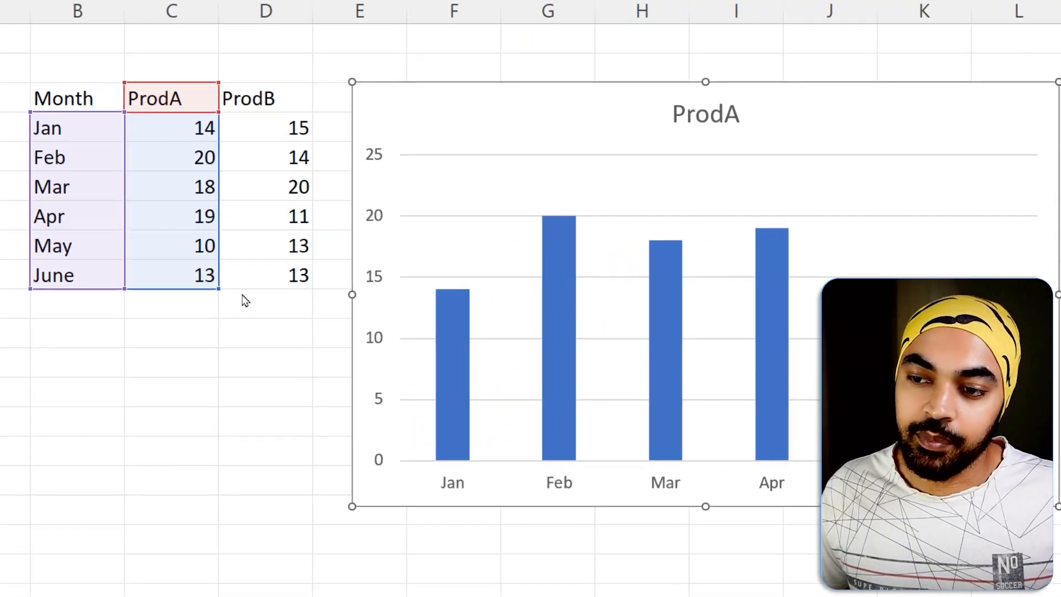
key("ctrl+2")
left_click_drag(233, 284, 260, 309)
left_click_drag(246, 293, 266, 315)
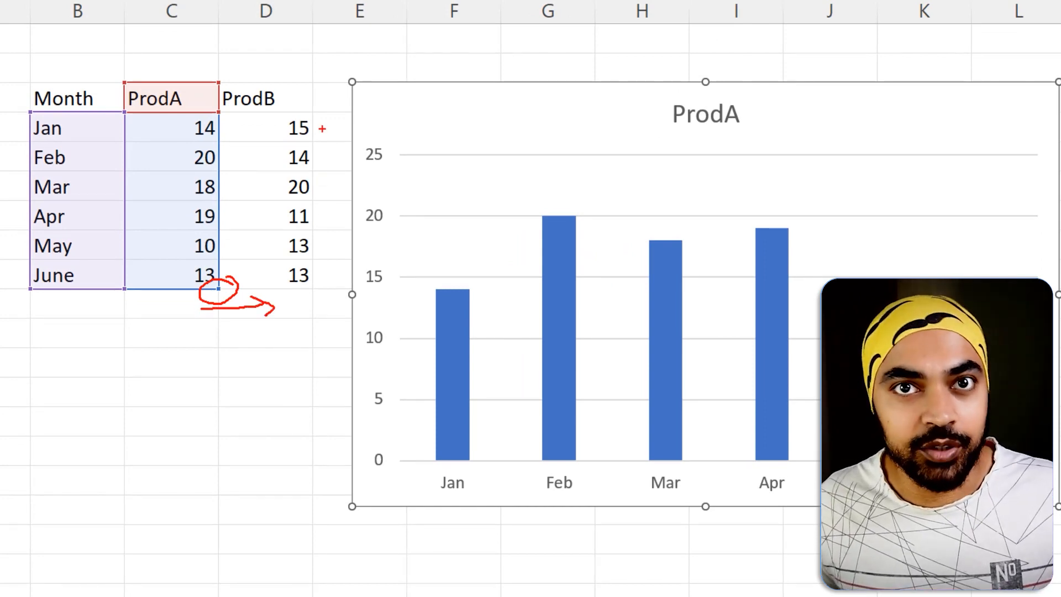
key("Escape")
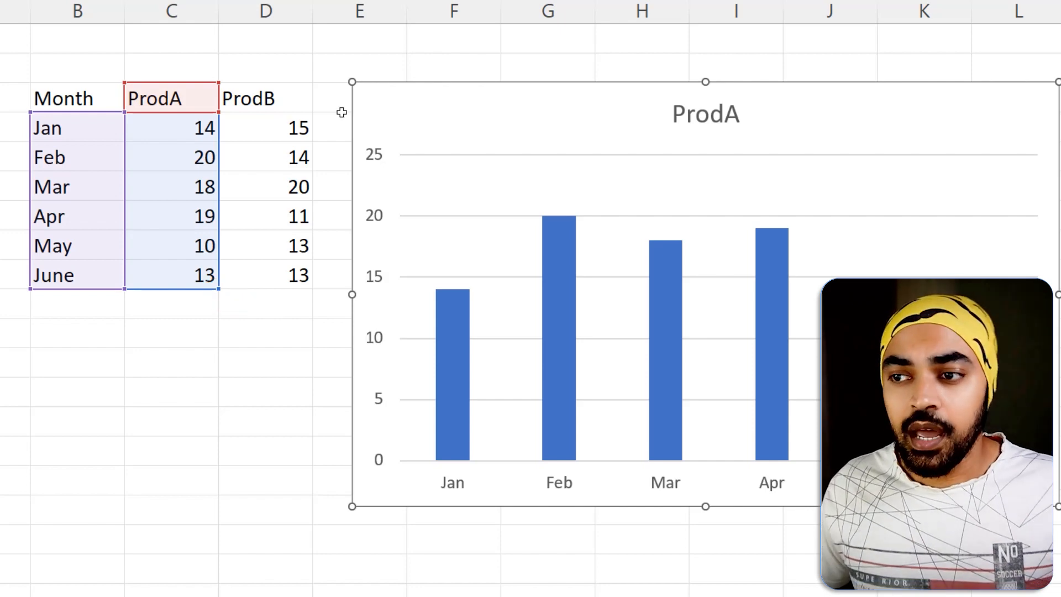
right_click(411, 105)
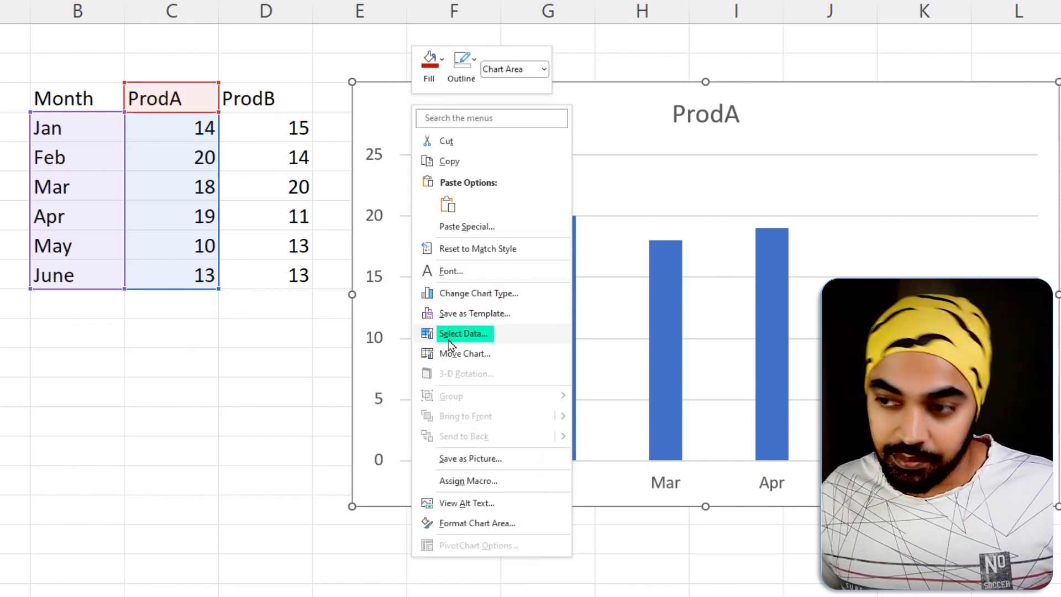
key("Escape")
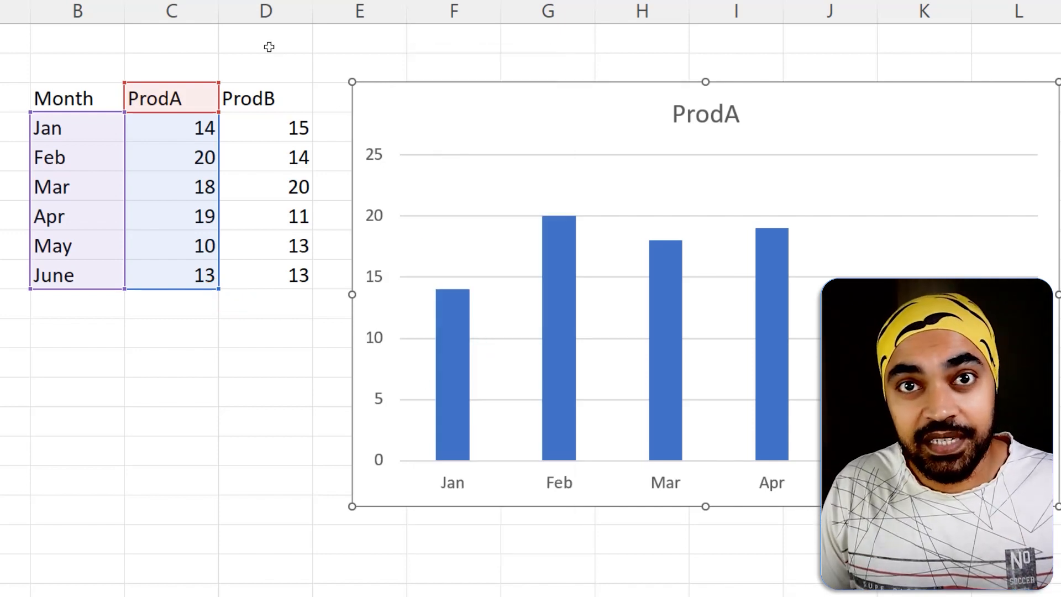
Add the ProdB column, including its header, as a second series by copying it and pasting it into the ProdA chart.
key("Escape")
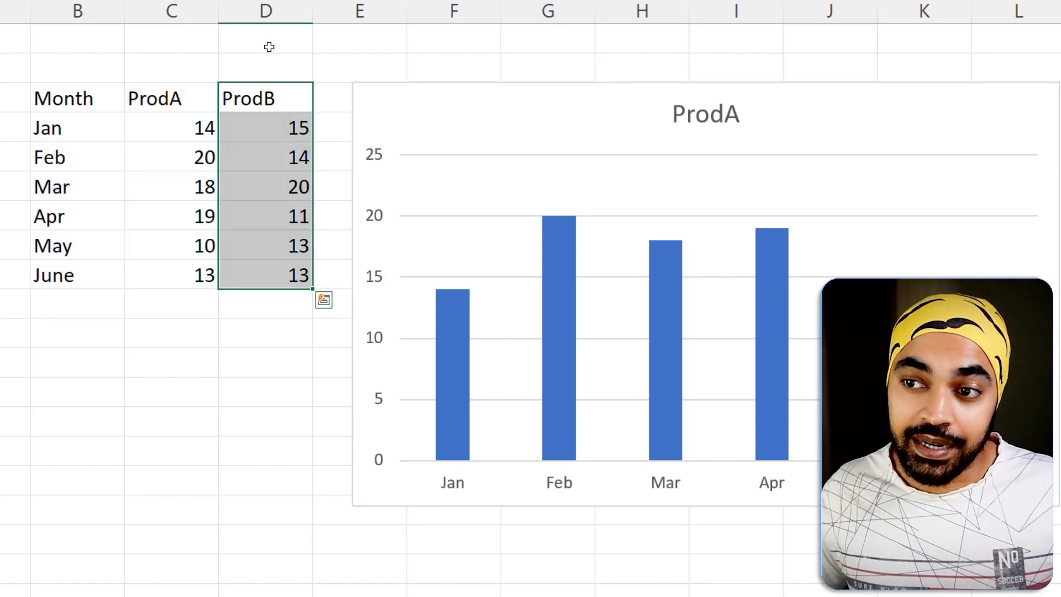
left_click(269, 47)
left_click_drag(273, 100, 265, 279)
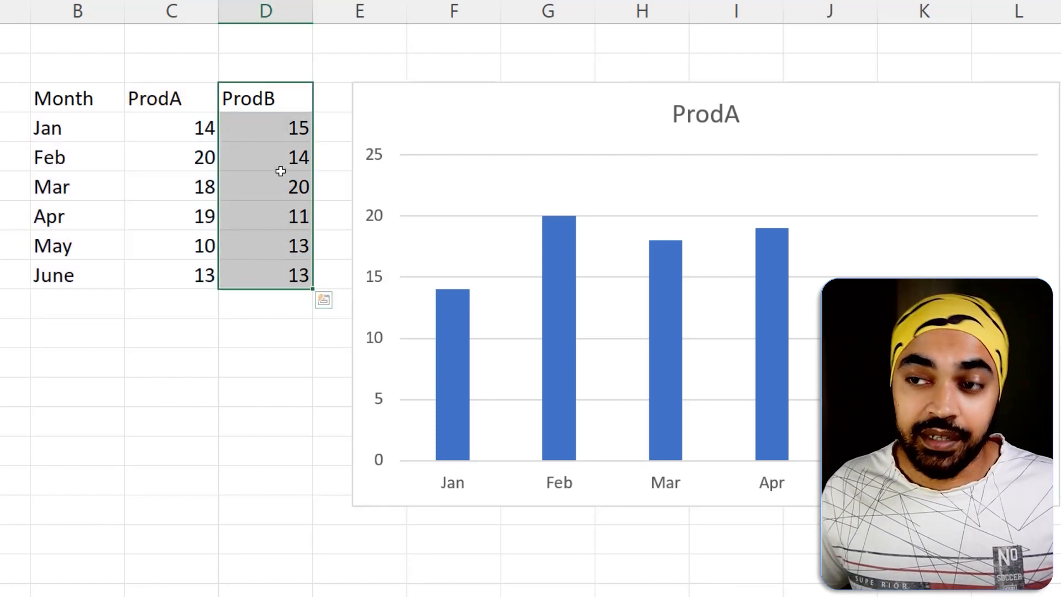
key("ctrl+c")
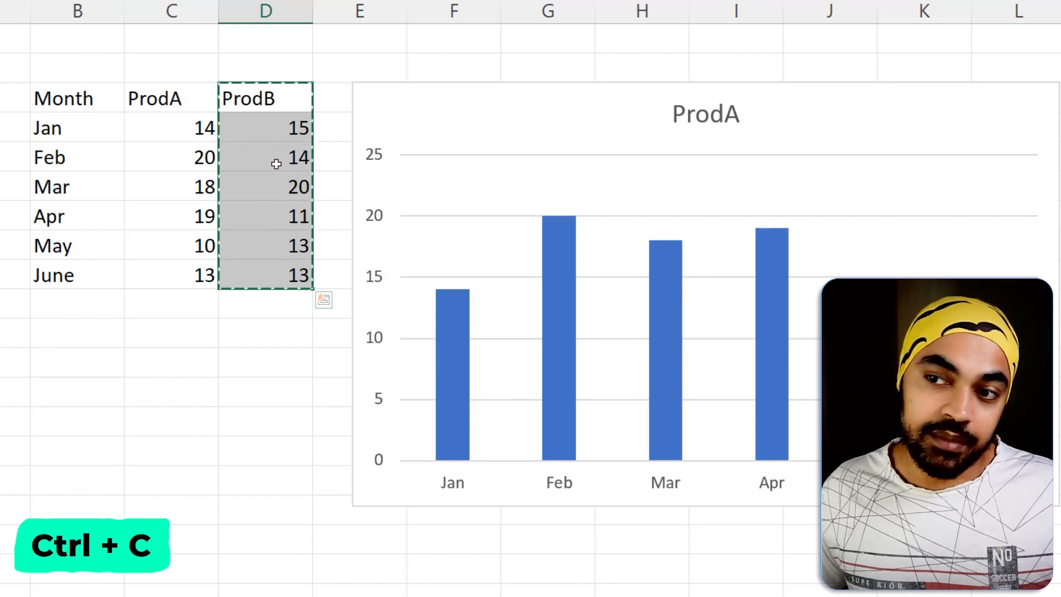
left_click(391, 123)
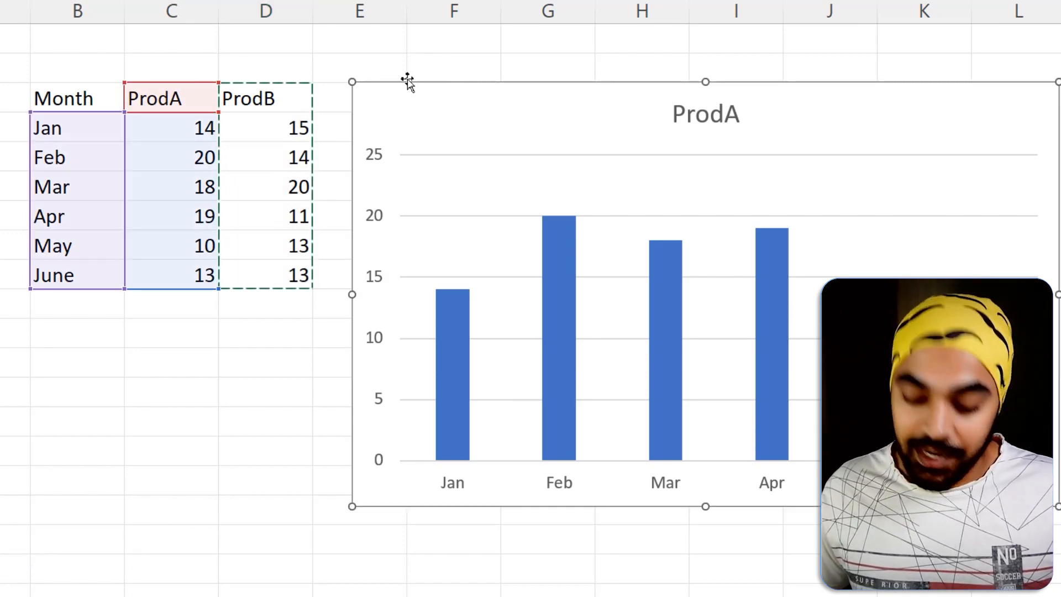
key("ctrl+v")
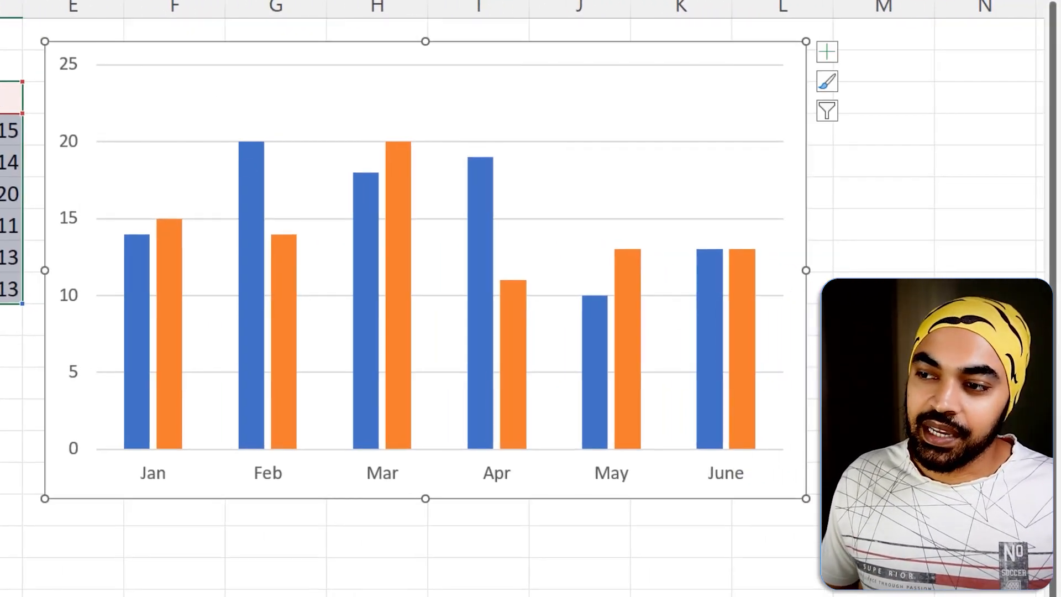
left_click_drag(251, 175, 275, 138)
left_click_drag(268, 263, 311, 253)
key("Escape")
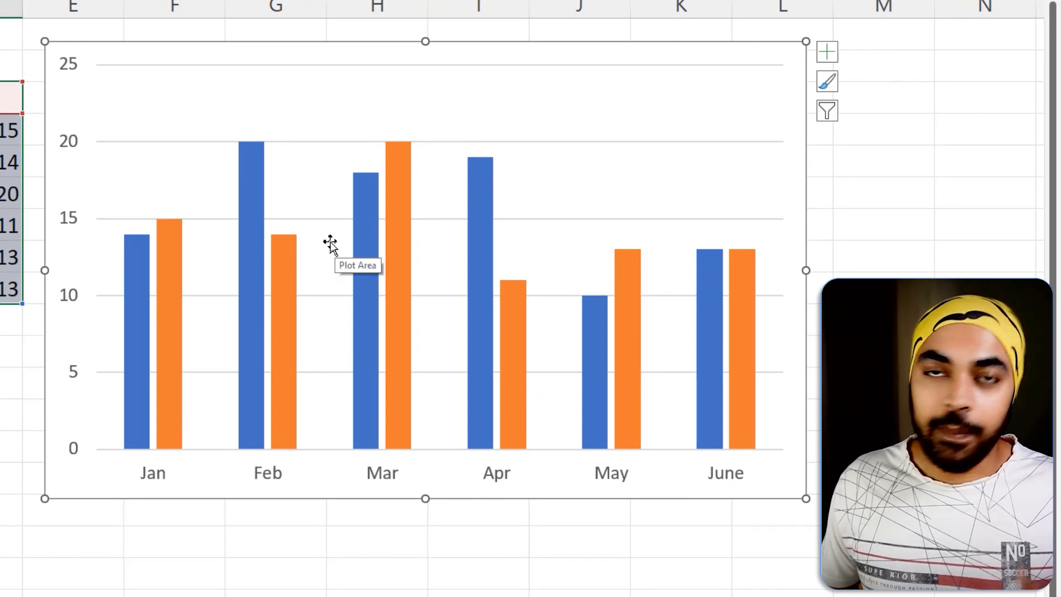
Add a legend to the two-series column chart to identify ProdA and ProdB.
left_click(823, 53)
left_click(864, 179)
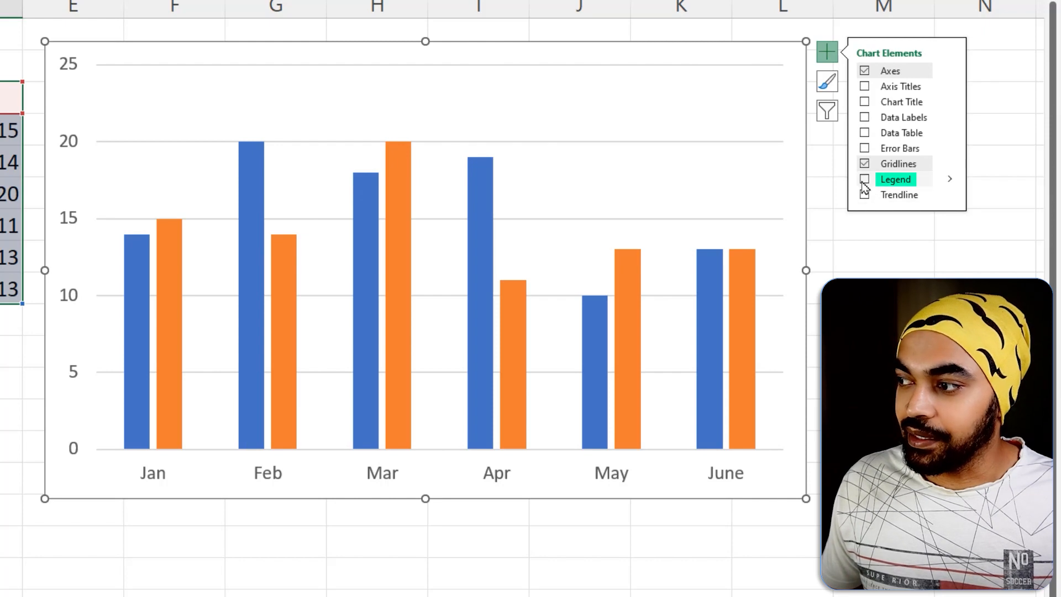
left_click(862, 247)
left_click_drag(771, 257, 796, 241)
left_click_drag(772, 292, 796, 277)
key("Escape")
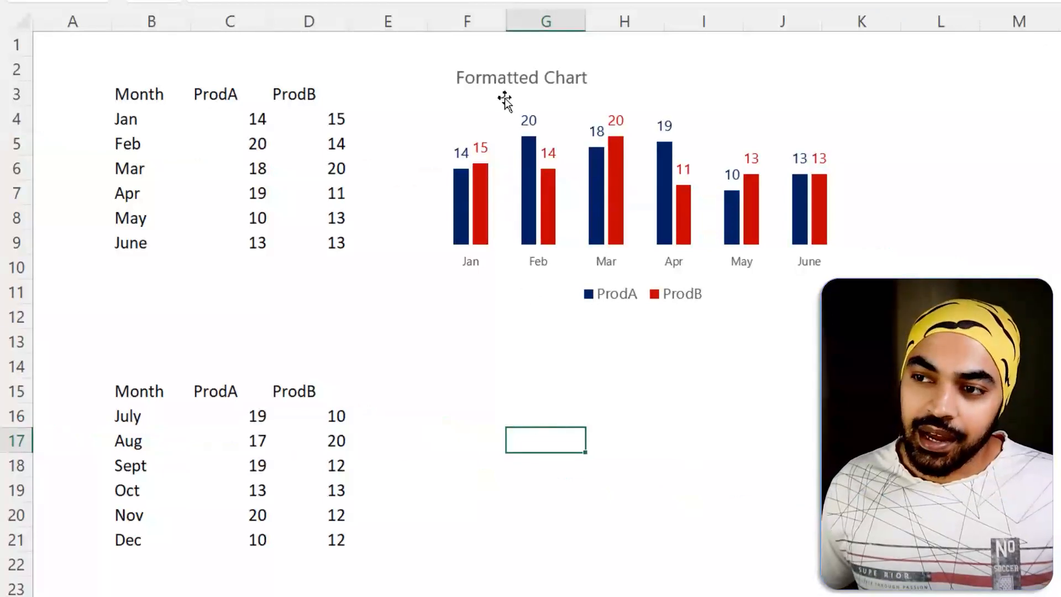
left_click(616, 77)
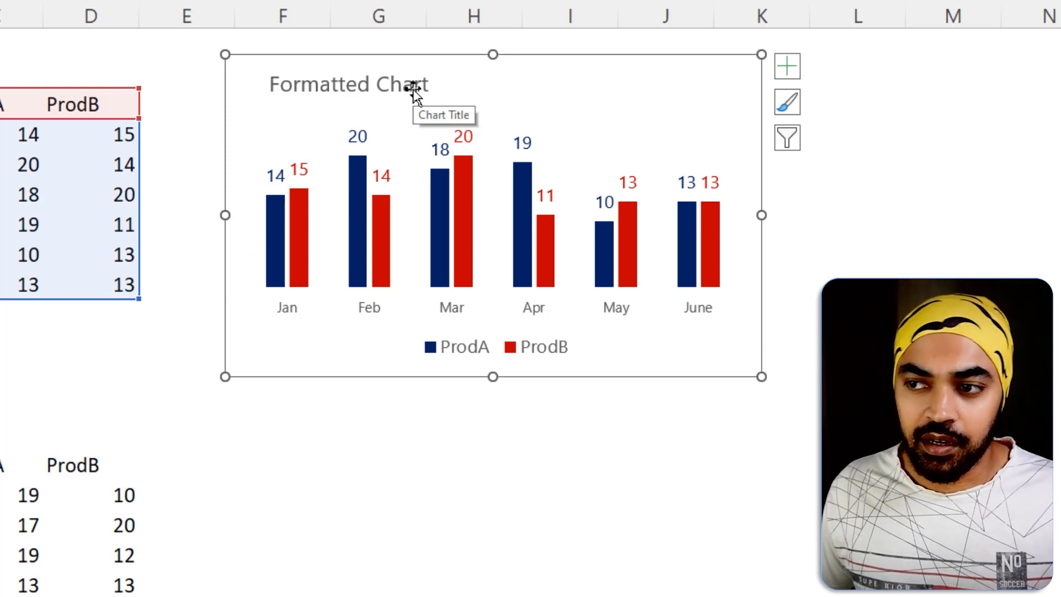
left_click(530, 459)
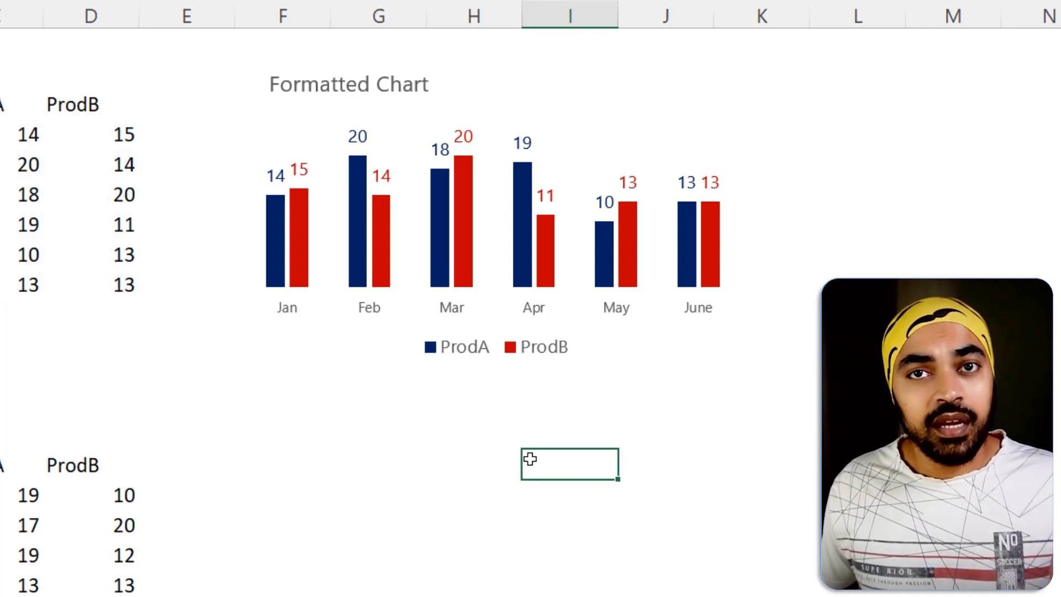
Insert a default column chart from the July to Dec table, including headers, and place it below the Formatted Chart.
left_click_drag(78, 350, 266, 504)
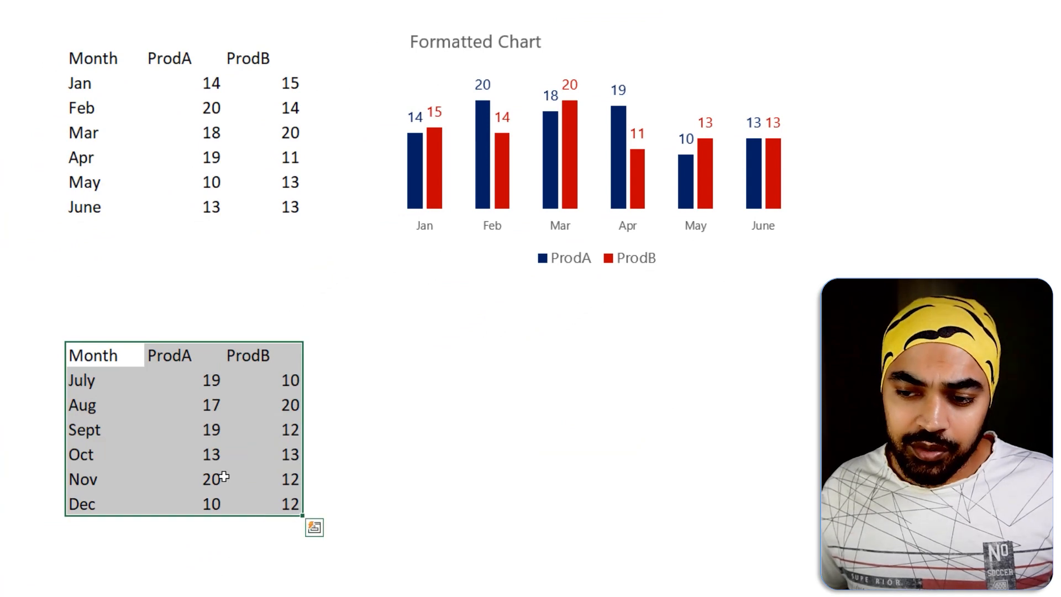
key("alt+F1")
left_click_drag(458, 168, 426, 275)
key("ctrl+1")
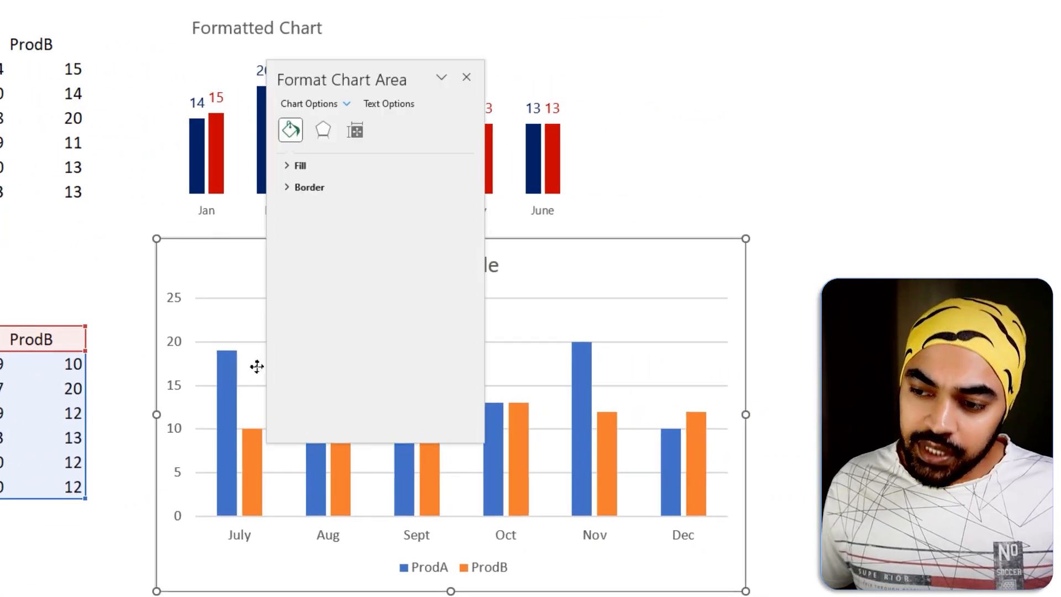
left_click(258, 367)
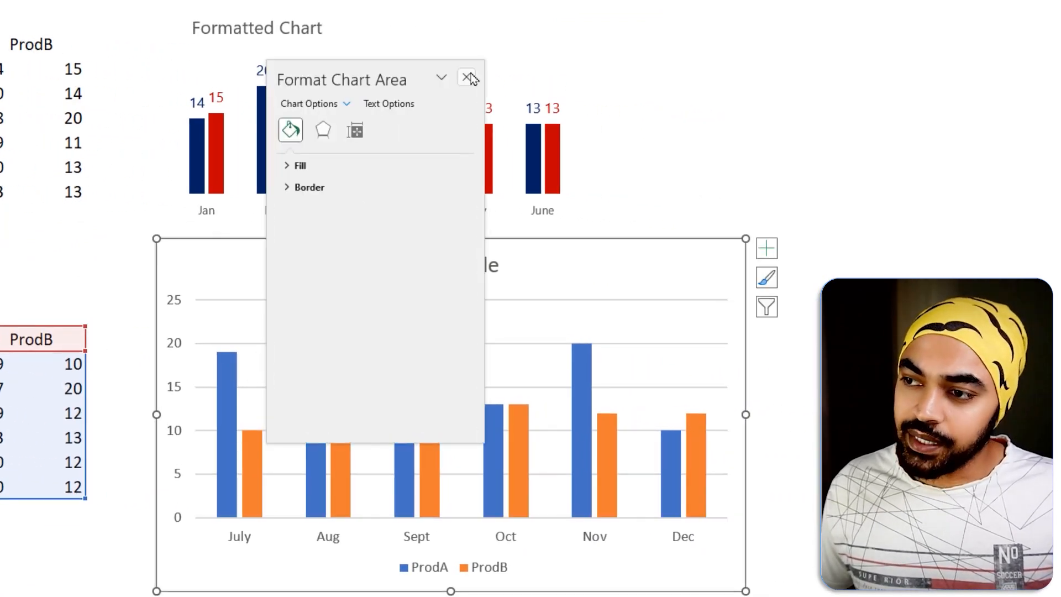
left_click(467, 77)
key("ctrl+2")
left_click_drag(221, 331, 283, 304)
mouse_move(313, 116)
left_mouse_down()
mouse_move(327, 92)
mouse_move(393, 55)
left_mouse_up()
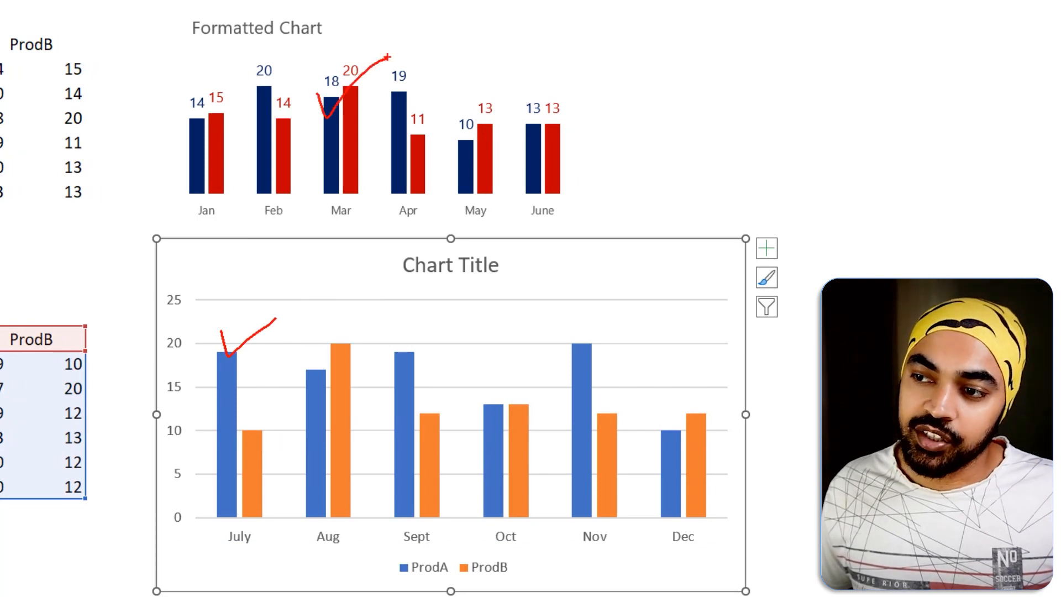
key("Escape")
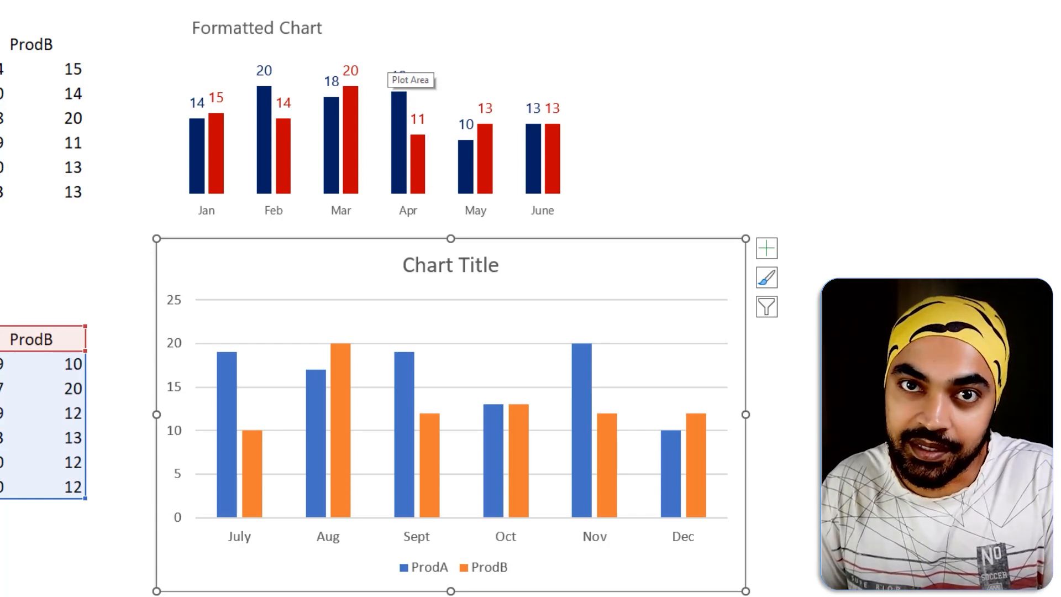
Copy the Formatted Chart and apply only its formats to the July to Dec chart with Paste Special.
left_click(414, 19)
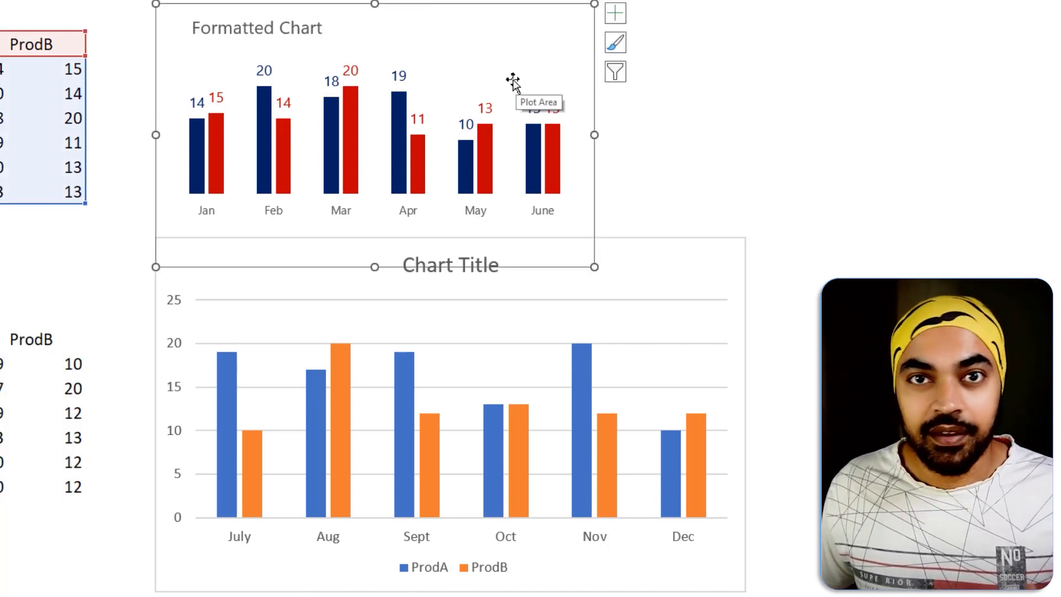
left_click_drag(661, 272, 626, 295)
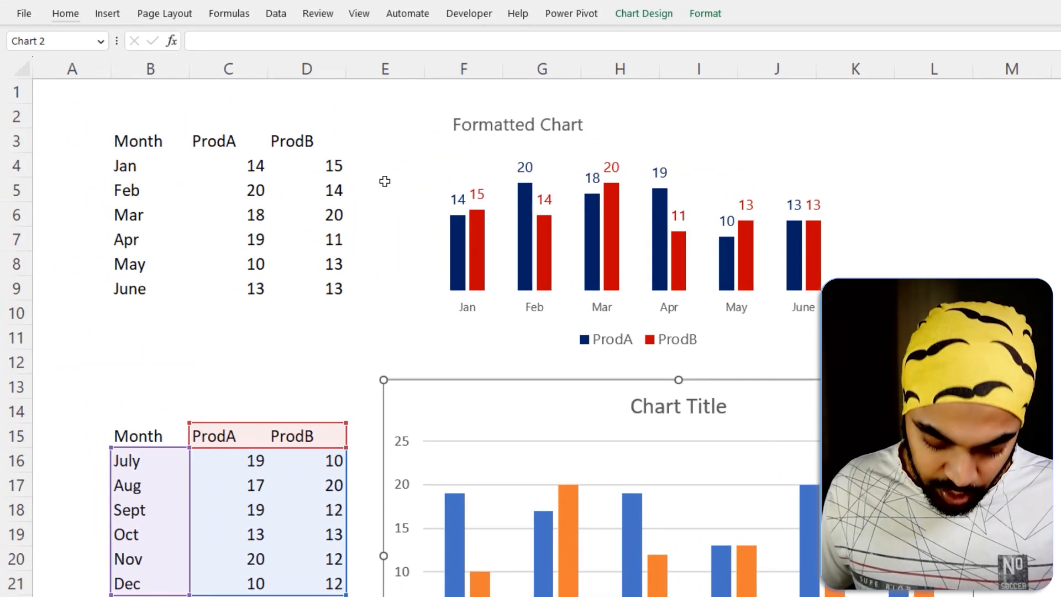
key("ctrl+alt+v")
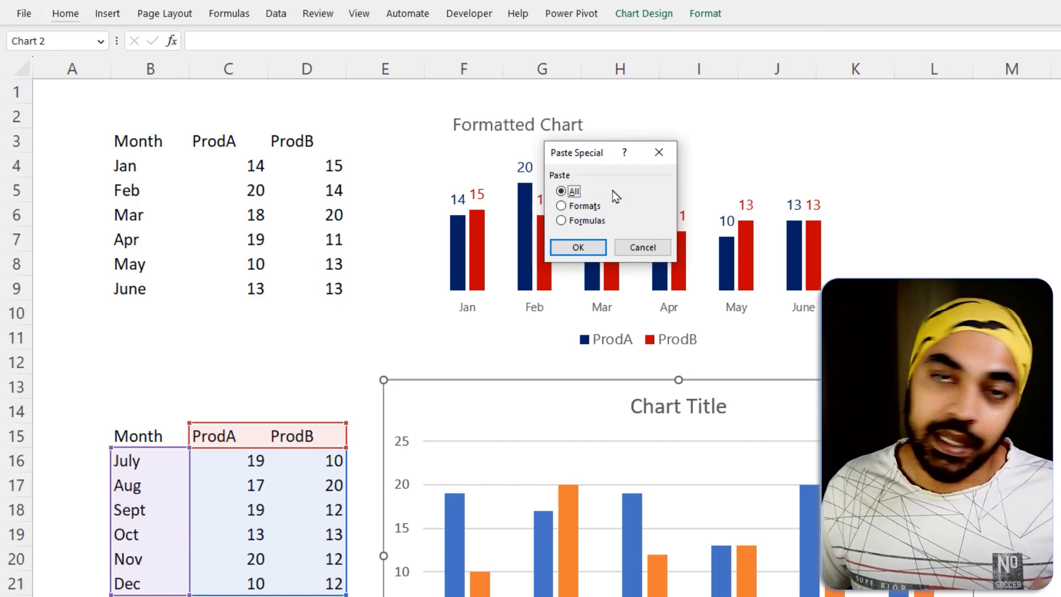
left_click(643, 247)
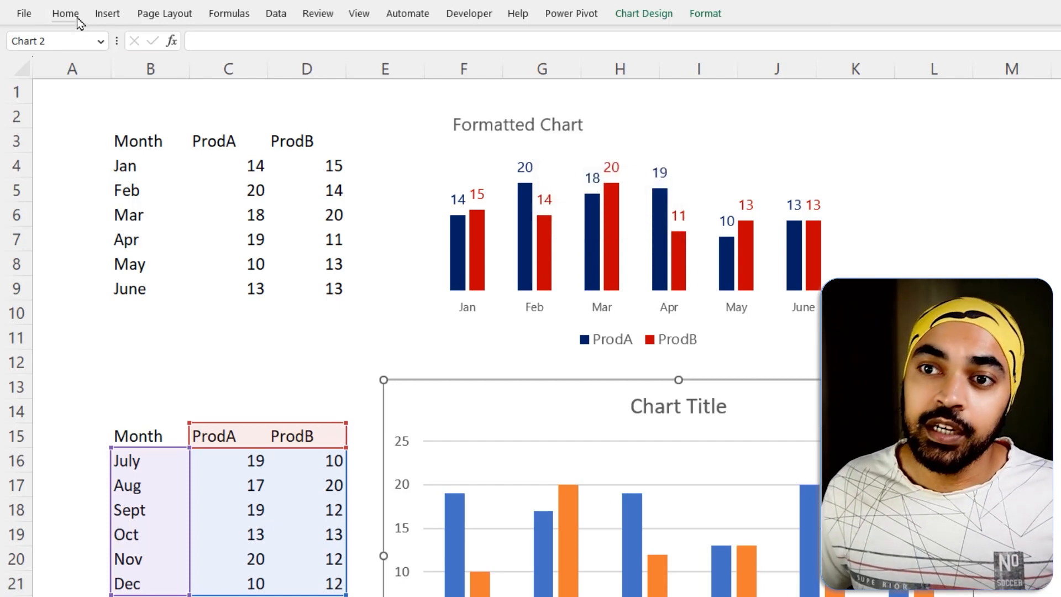
left_click(66, 13)
left_click(31, 73)
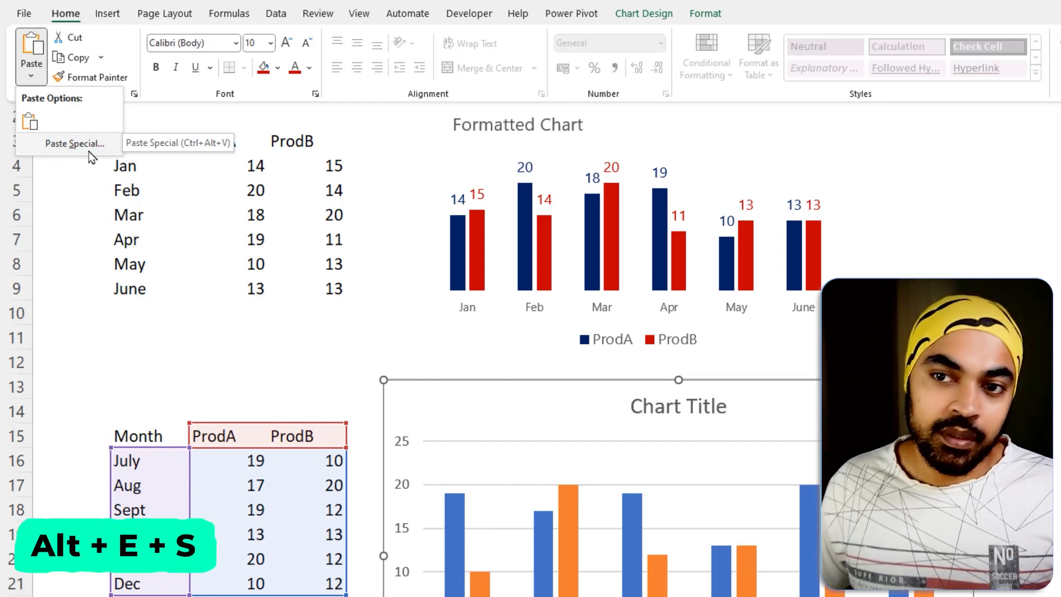
left_click(74, 144)
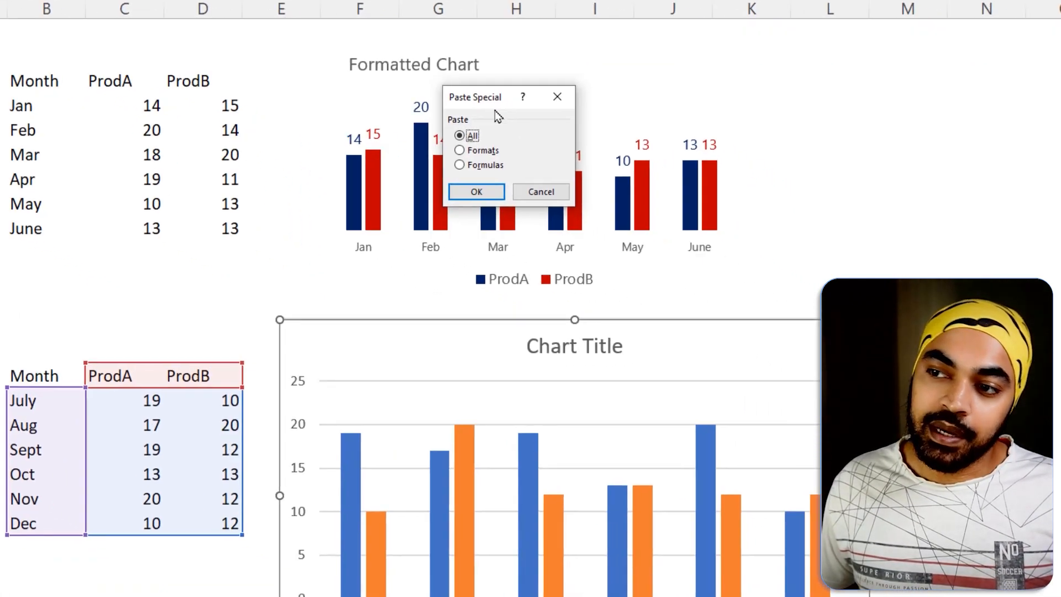
left_click(473, 154)
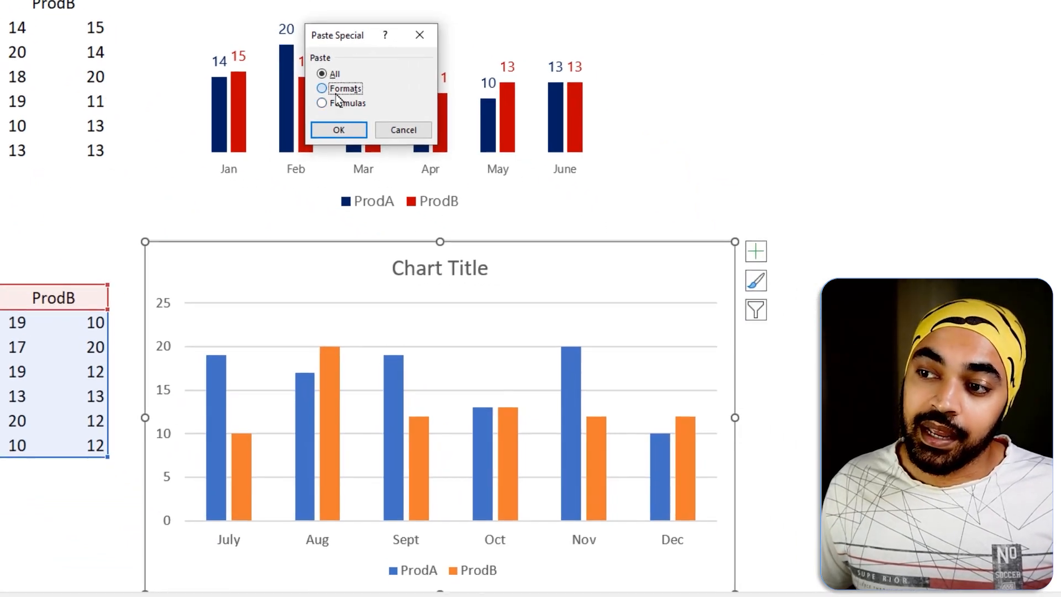
left_click(361, 131)
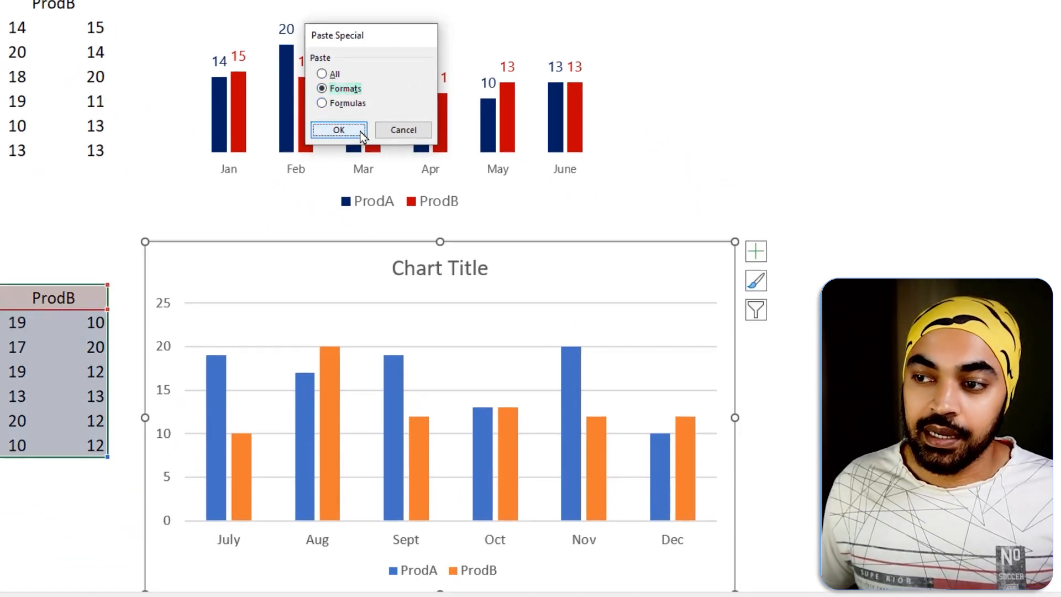
Shift the July to Dec chart slightly up and to the right, and compare its formatting with the Formatted Chart above.
left_click_drag(315, 260, 335, 251)
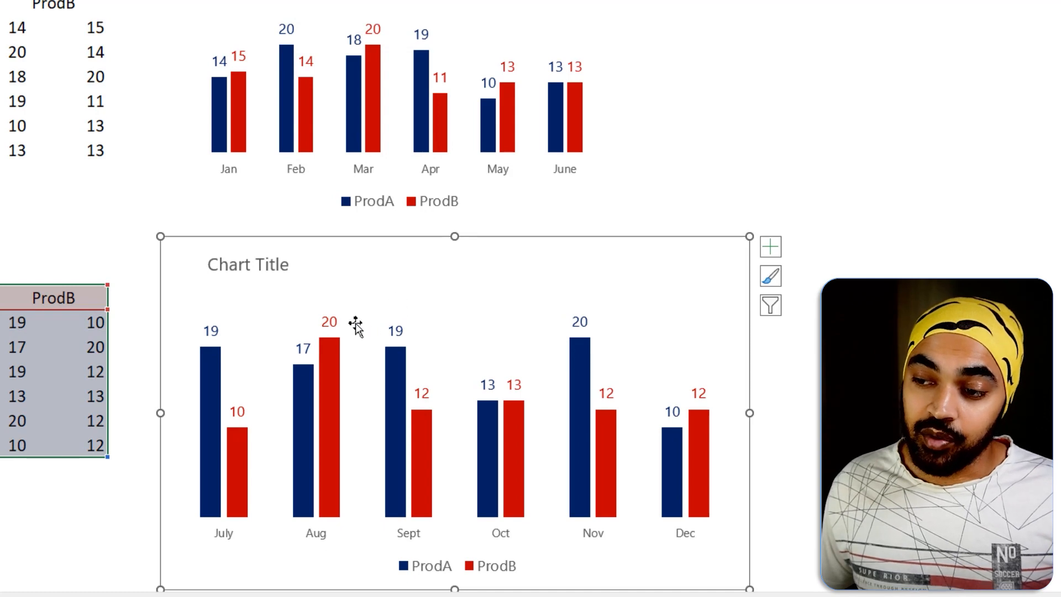
key("ctrl+2")
left_click_drag(350, 314, 375, 302)
left_click_drag(338, 104, 361, 93)
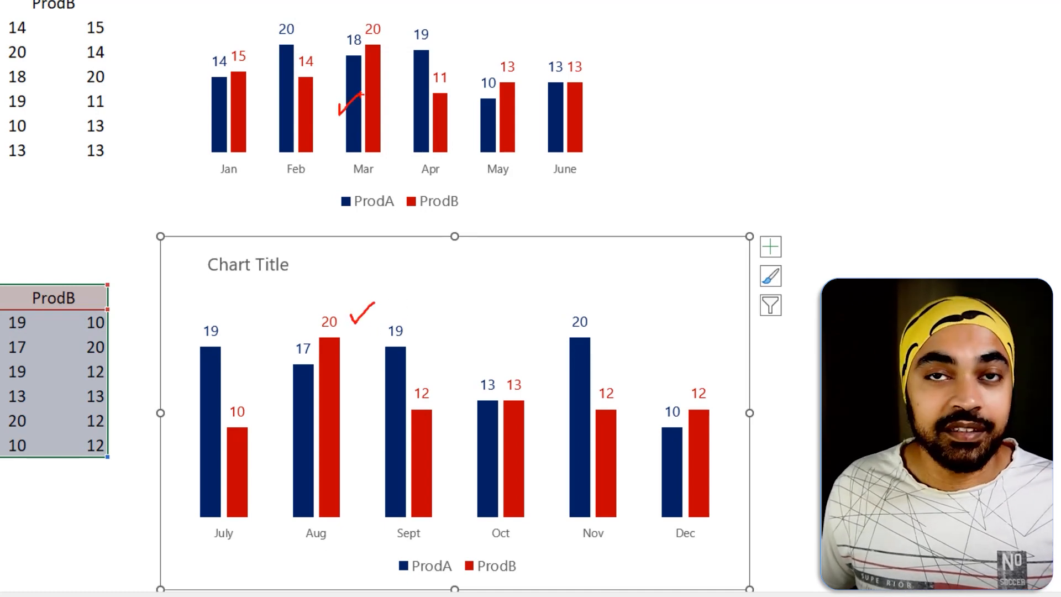
key("Escape")
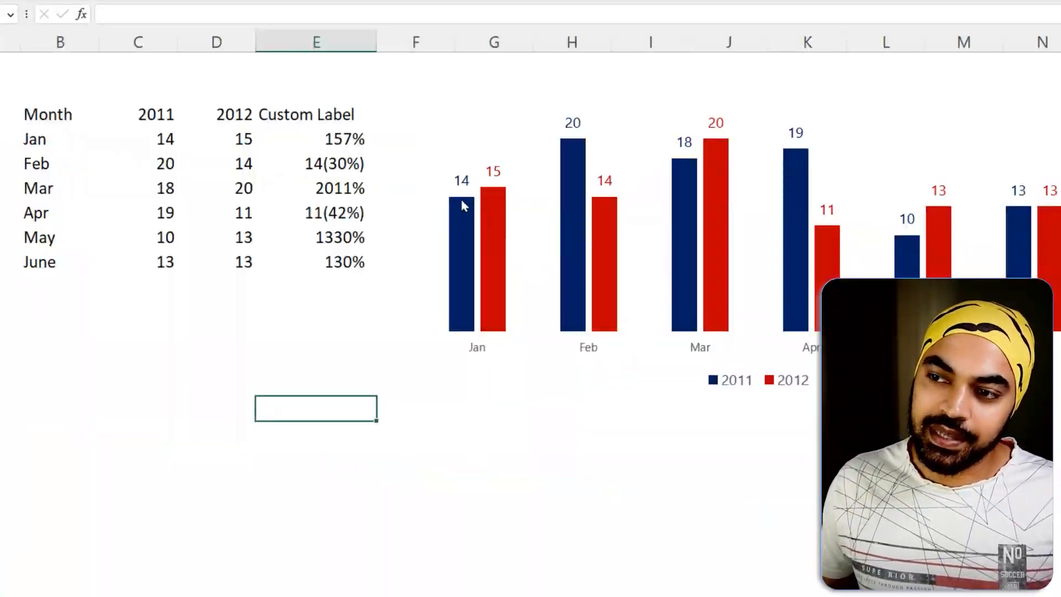
Examine the 2011 and 2012 data labels on the column chart and the table columns they are drawn from.
left_click(351, 500)
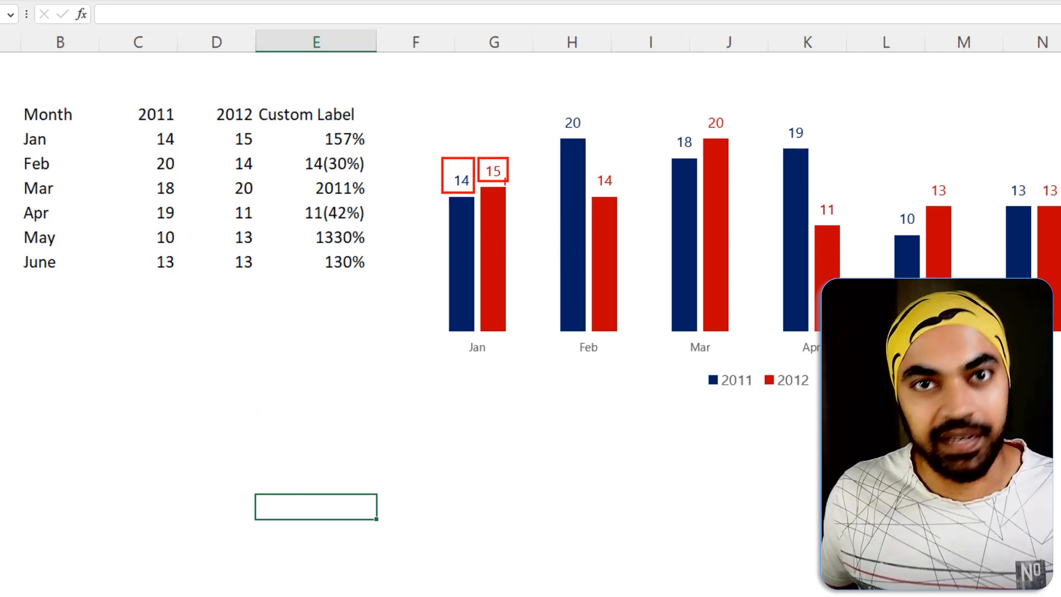
left_click(462, 179)
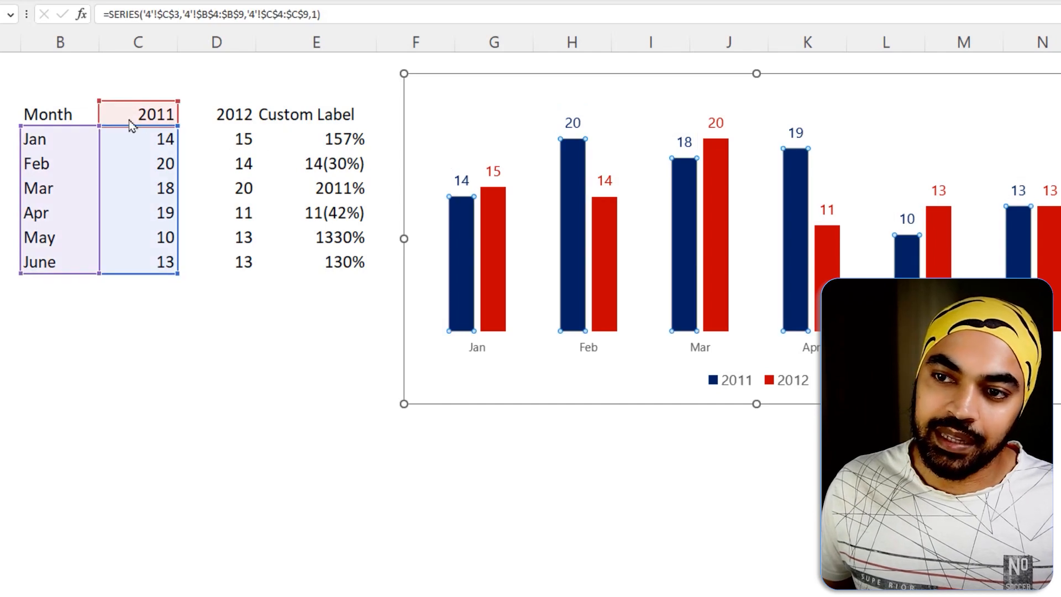
key("ctrl+2")
left_click_drag(129, 120, 221, 242)
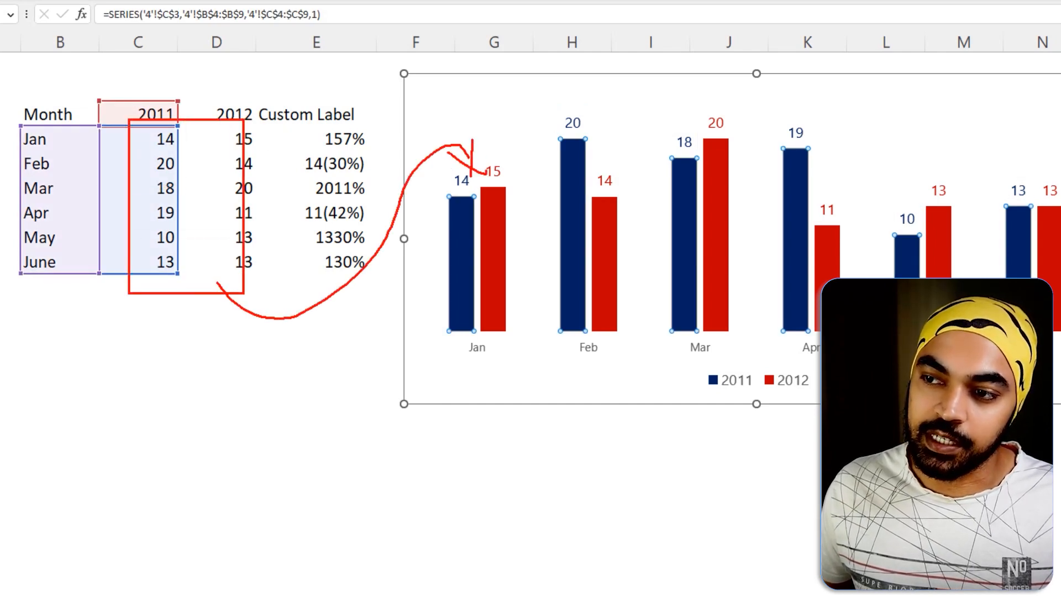
left_click(269, 447)
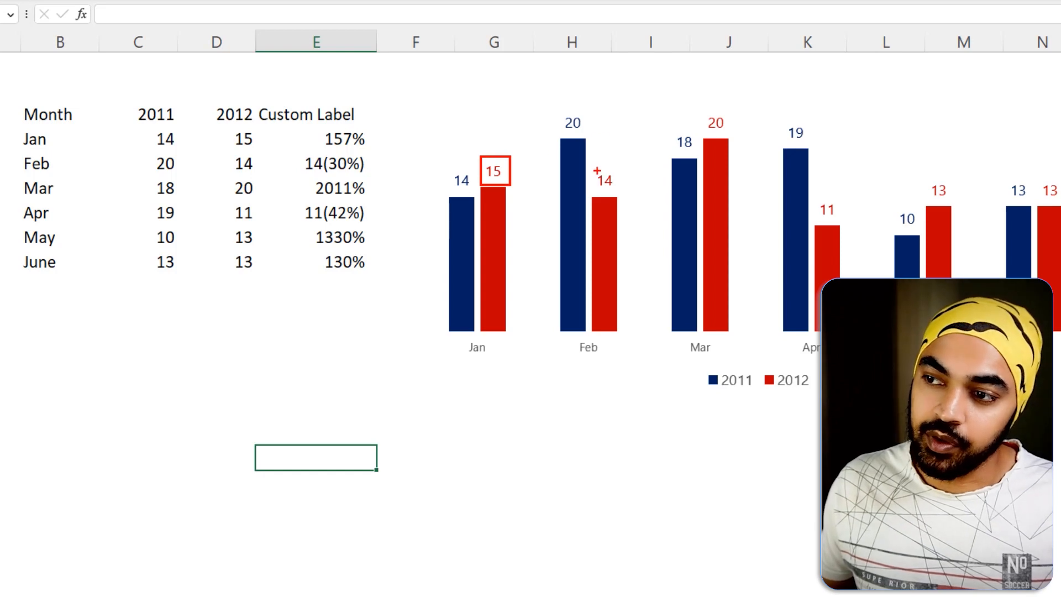
left_click_drag(597, 165, 627, 202)
left_click_drag(706, 112, 731, 138)
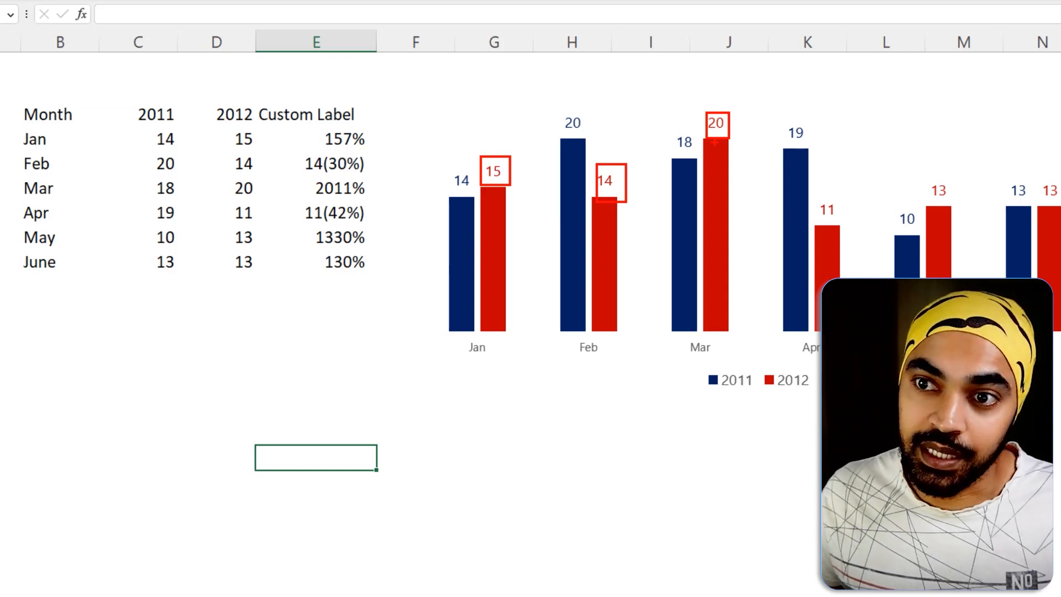
key("Escape")
Inspect the Custom Label formula in the Jan row and leave it as is.
left_click(435, 83)
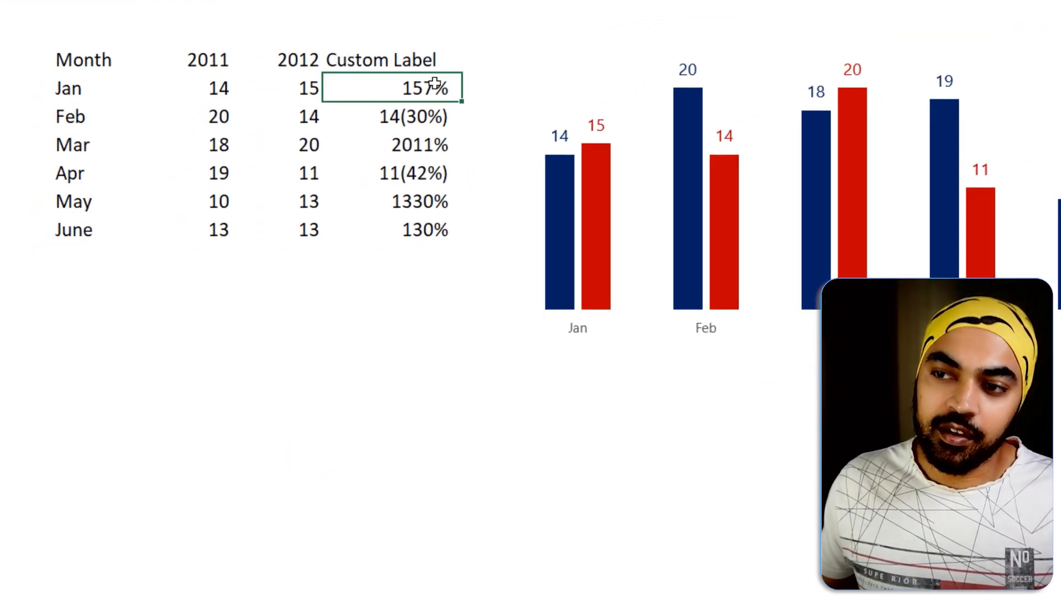
double_click(429, 90)
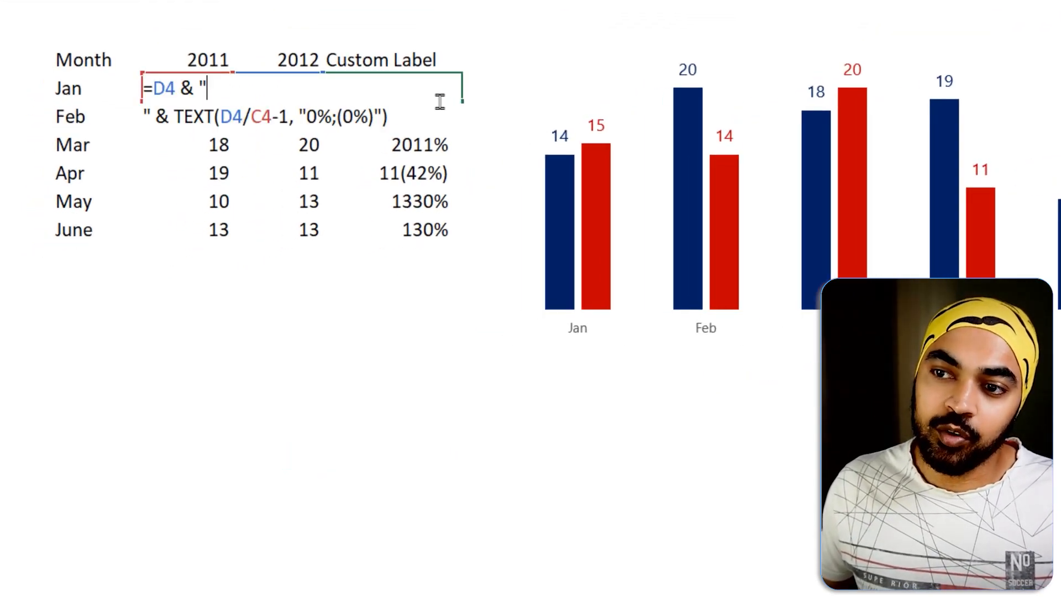
key("Escape")
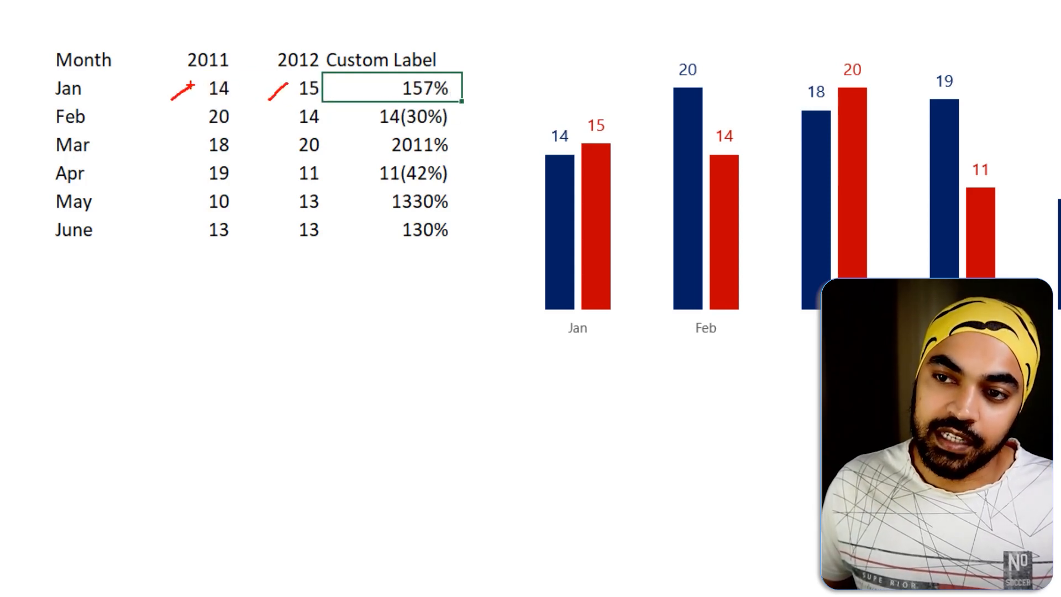
double_click(416, 87)
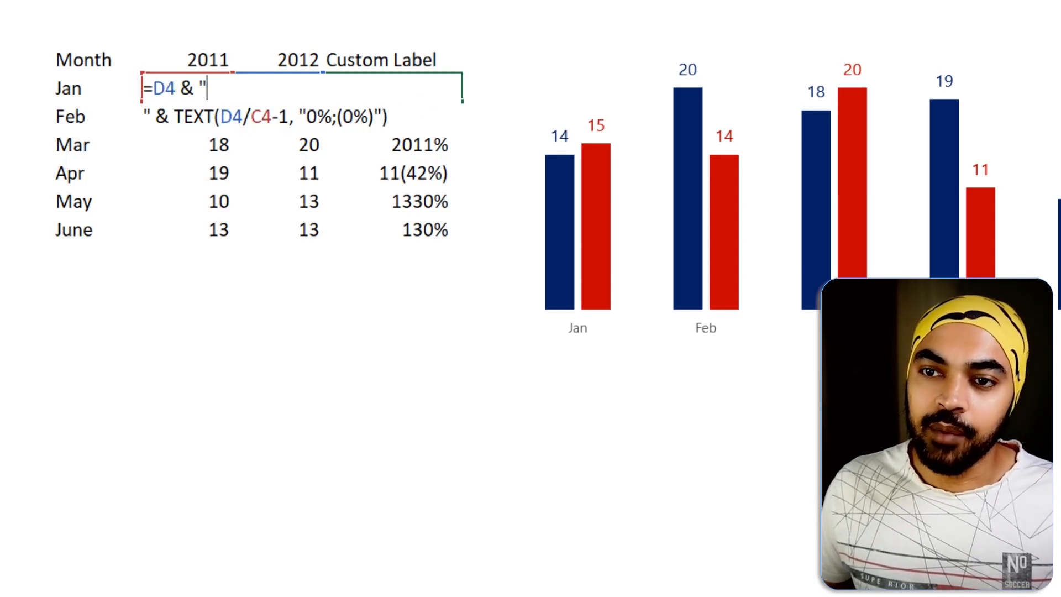
key("ctrl+Return")
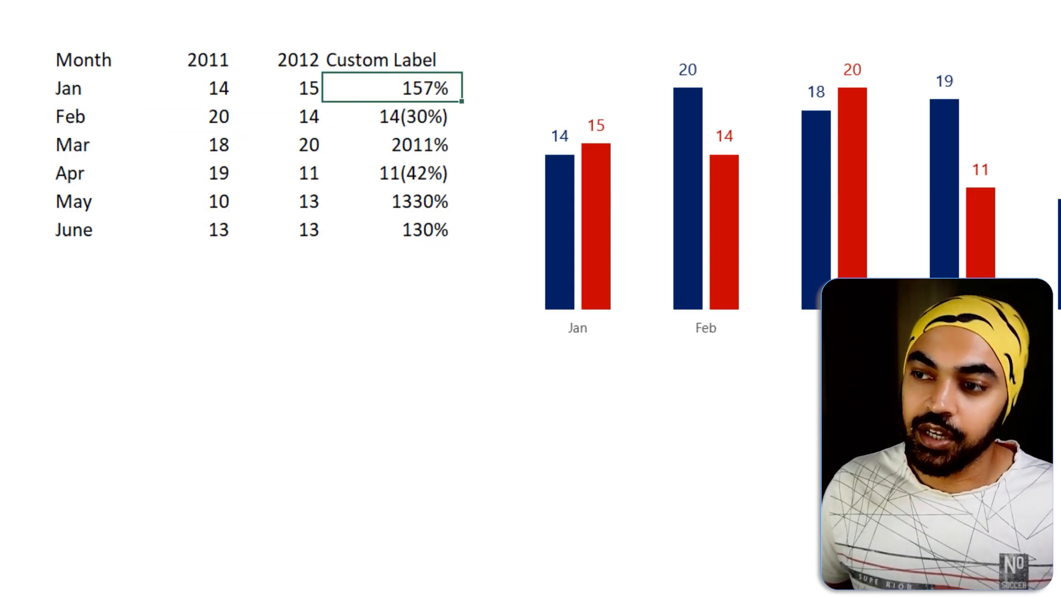
Add Value From Cells to the 2012 series data labels, using the Custom Label range E4:E9, and close the label formatting options.
left_click(600, 124)
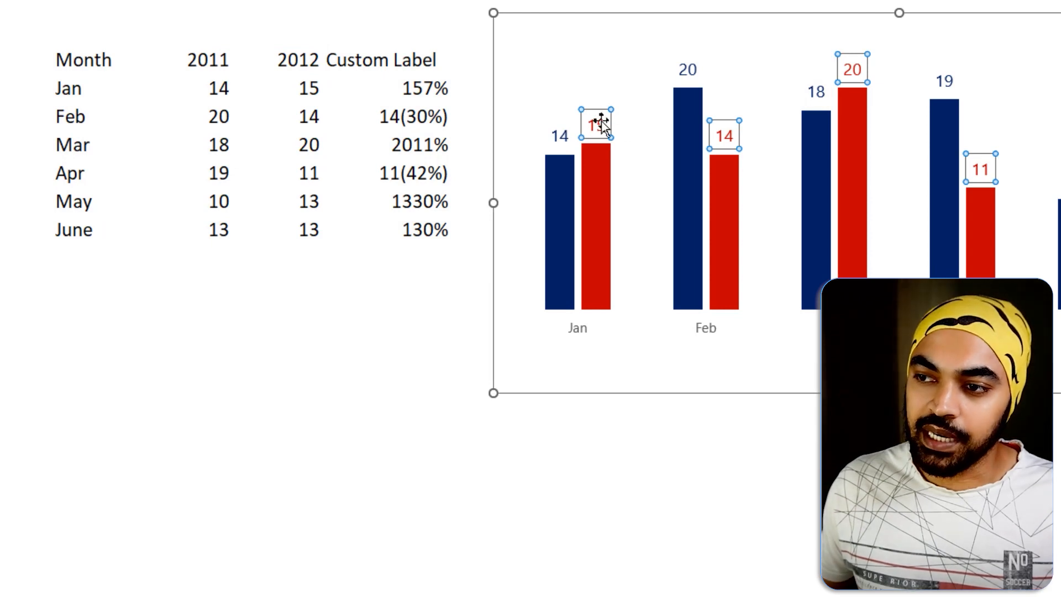
right_click(601, 121)
left_click(657, 345)
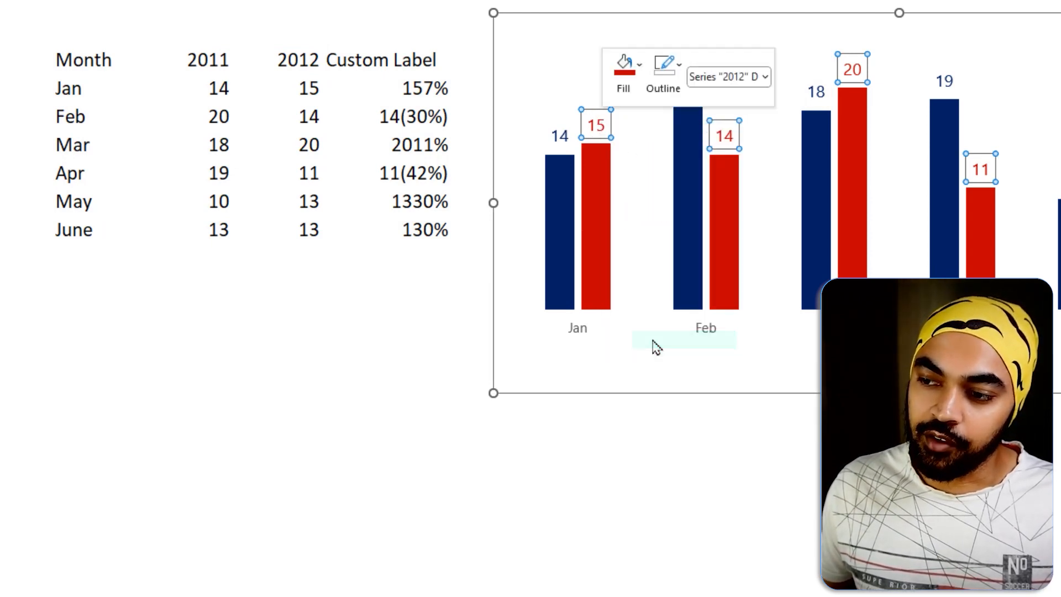
left_click_drag(656, 95, 438, 57)
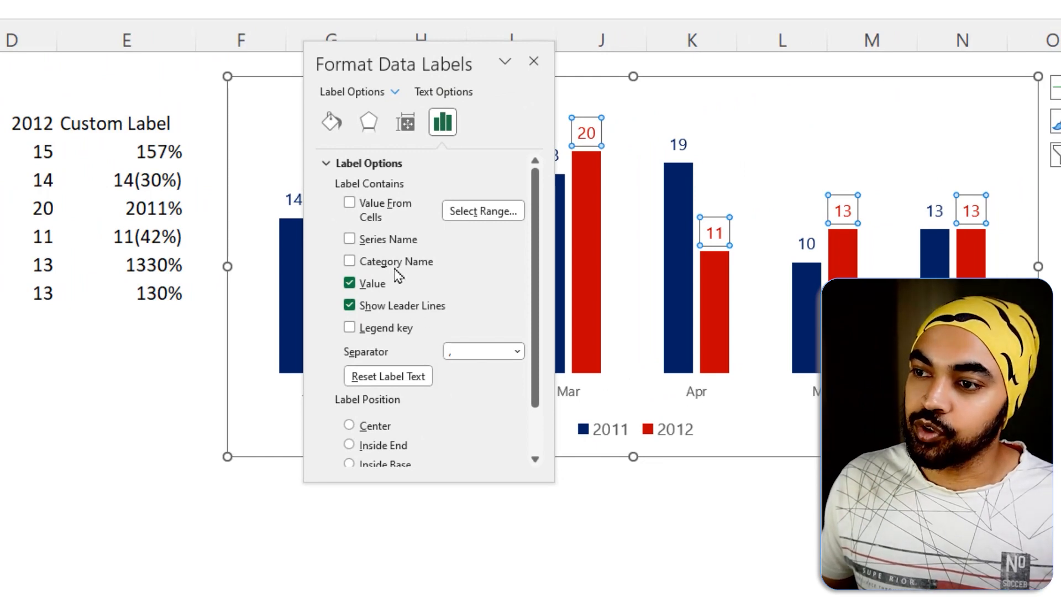
left_click(365, 210)
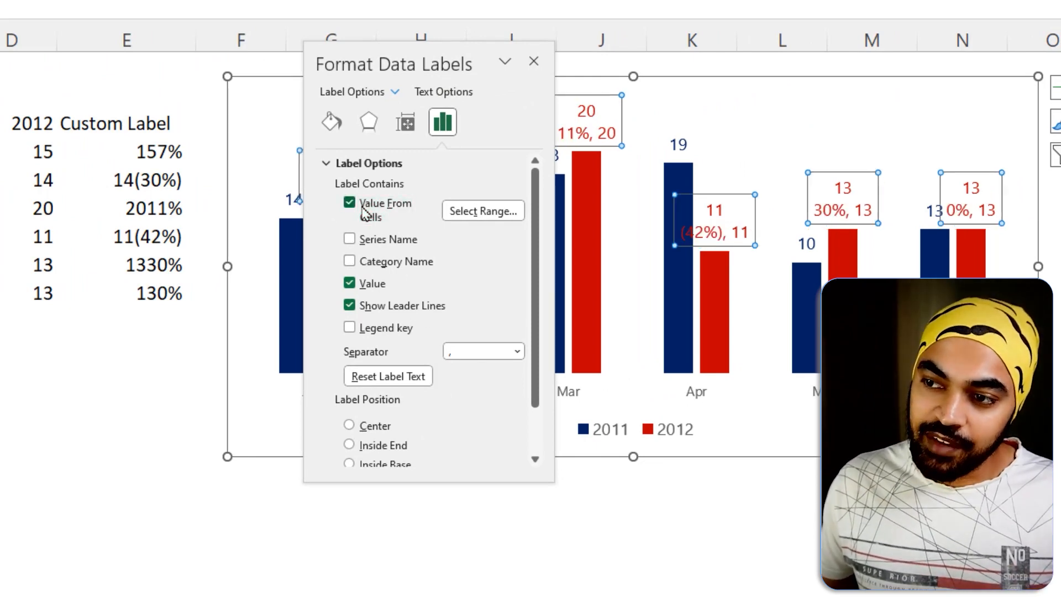
left_click(482, 212)
left_click_drag(356, 209, 349, 176)
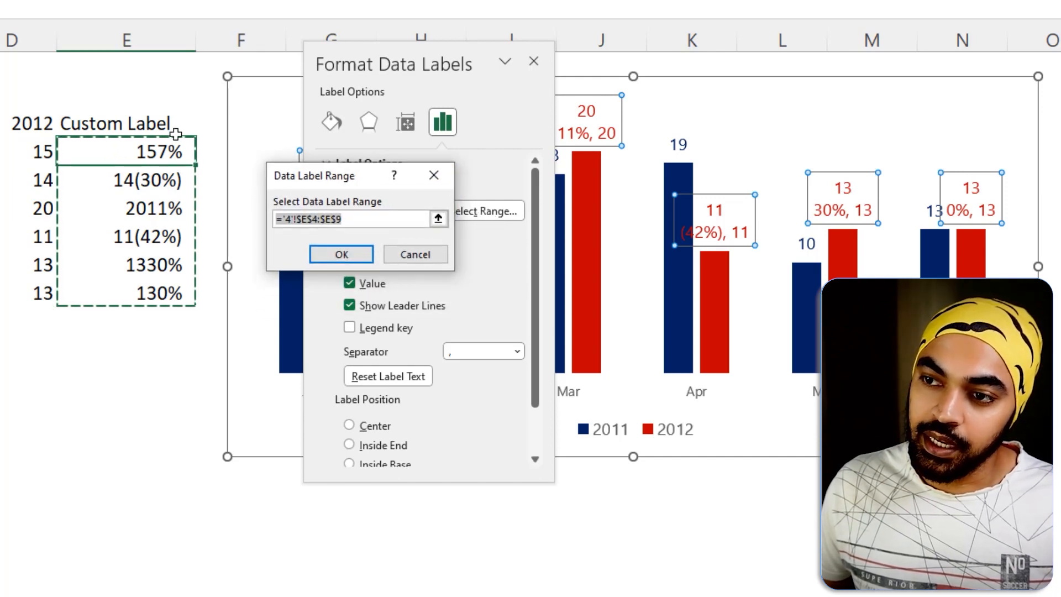
left_click(331, 256)
left_click(534, 62)
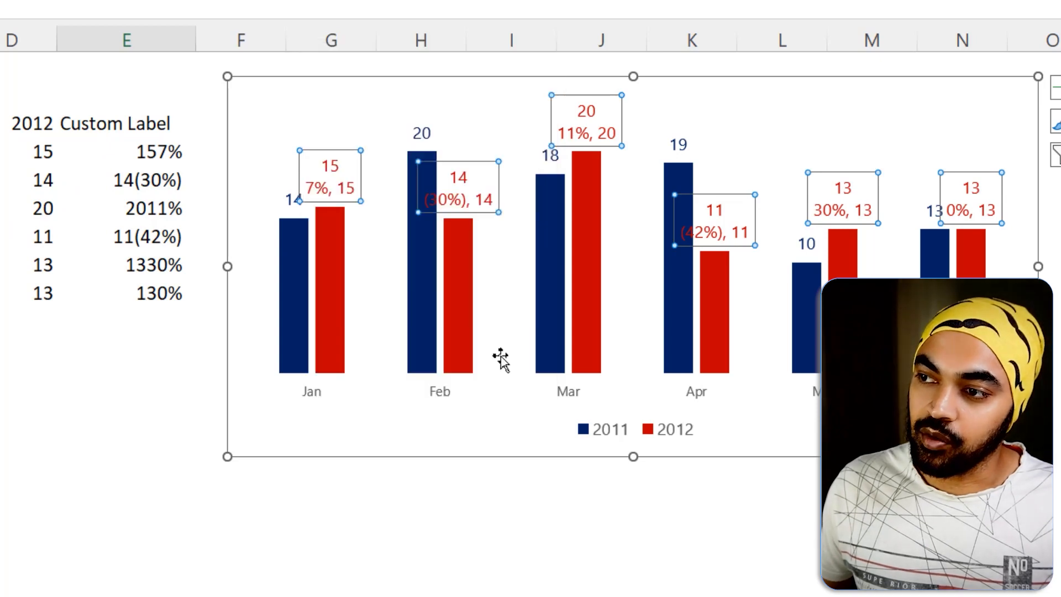
Remove the default Value from the 2012 series data labels, keeping only the text from cells, and close the label formatting options.
left_click(464, 510)
left_click(350, 178)
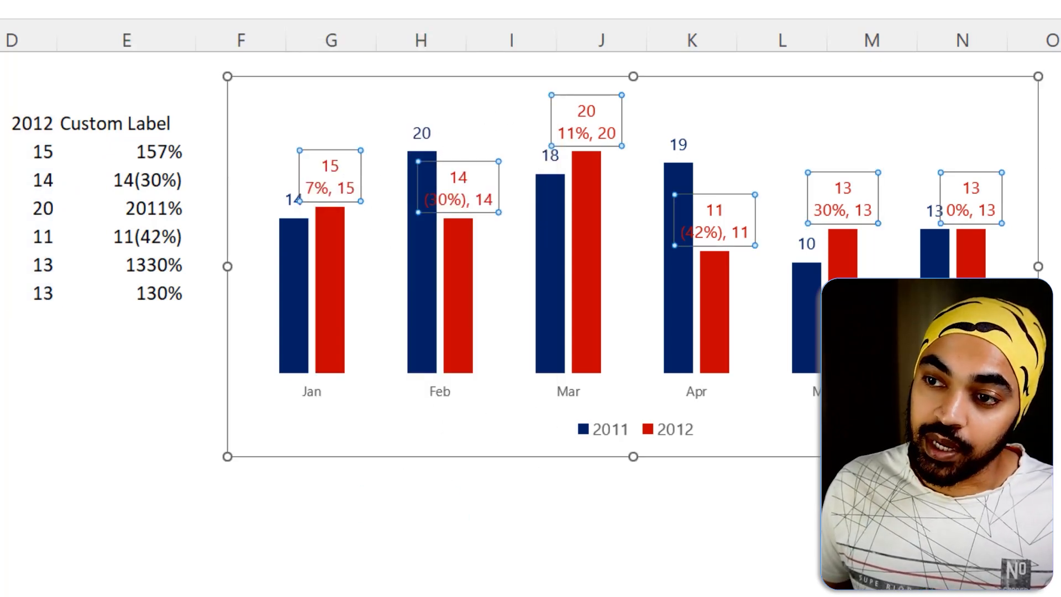
mouse_move(15, 164)
left_mouse_down()
mouse_move(39, 145)
mouse_move(63, 191)
left_mouse_up()
left_click_drag(48, 135, 16, 191)
key("Escape")
right_click(135, 149)
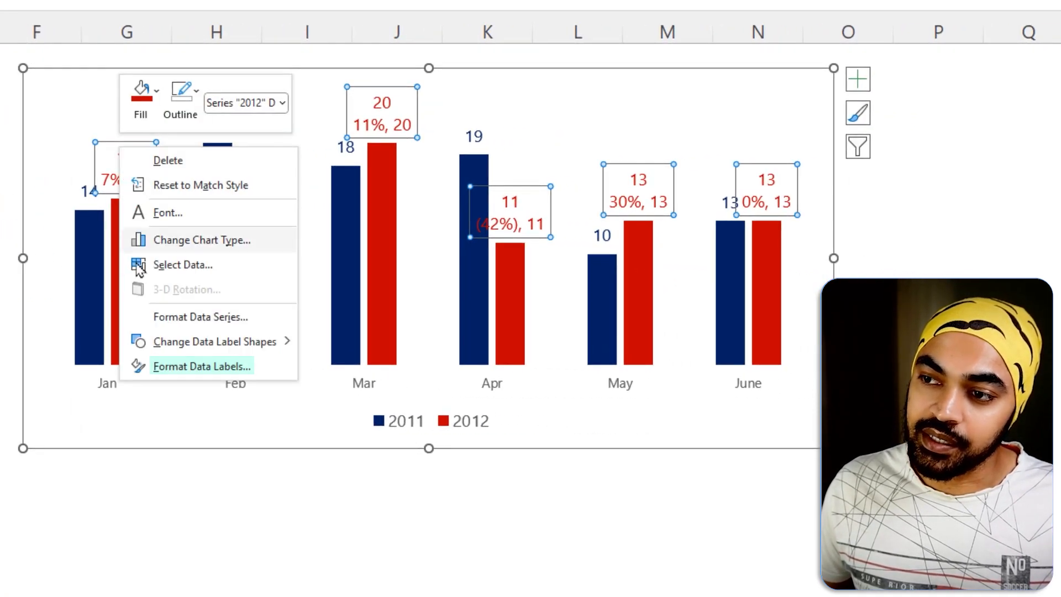
left_click(175, 366)
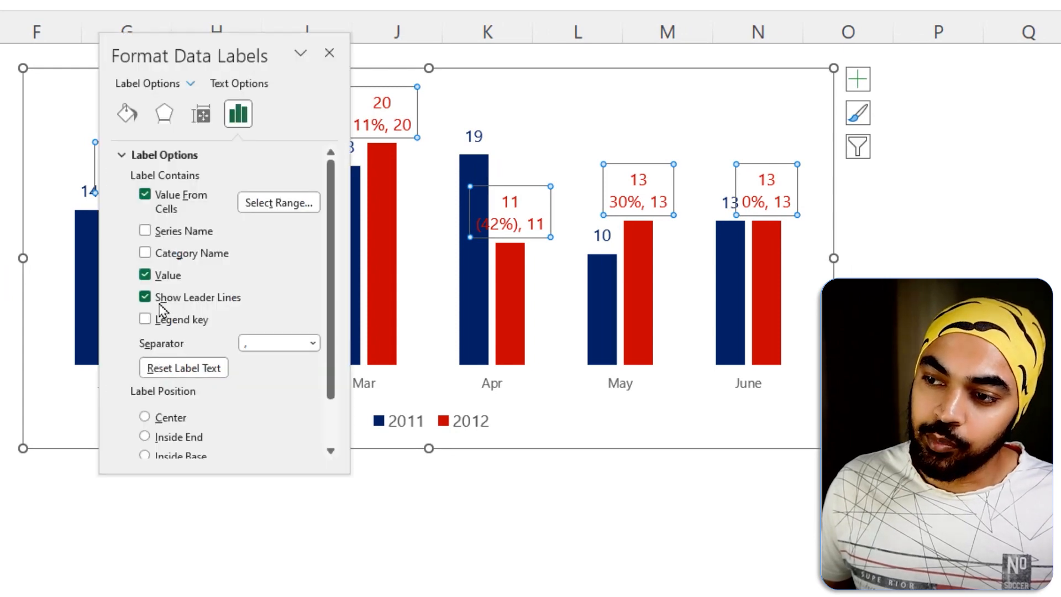
left_click_drag(125, 261, 194, 286)
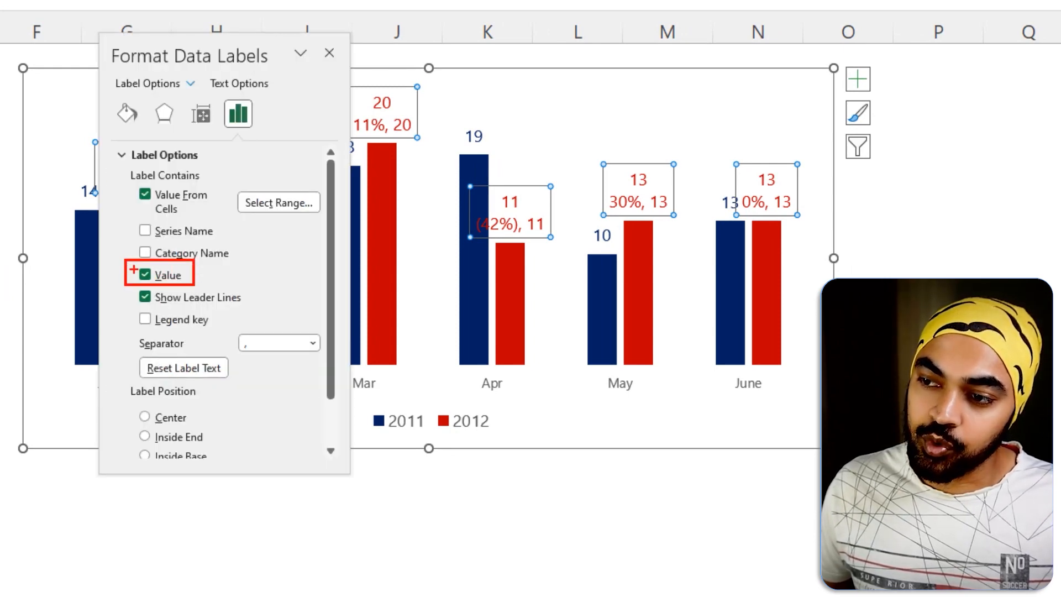
left_click(145, 274)
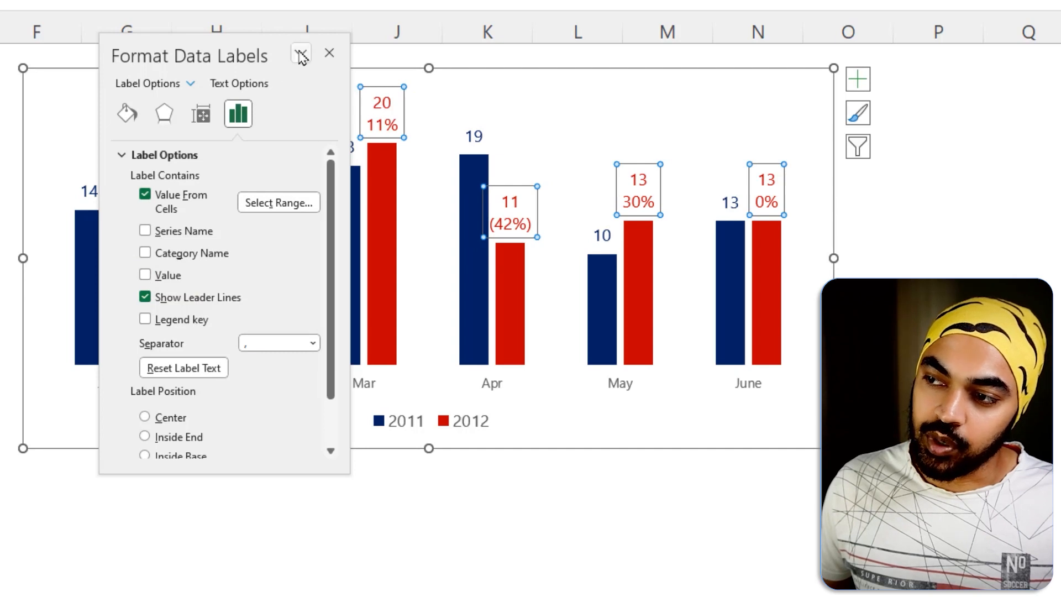
left_click(338, 54)
left_click(293, 502)
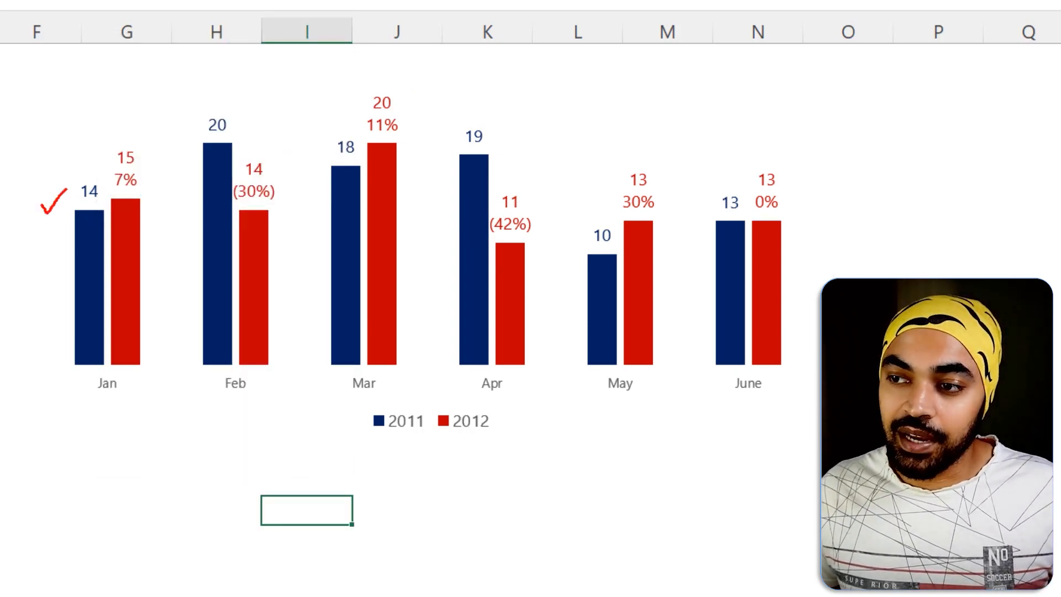
left_click_drag(102, 145, 126, 111)
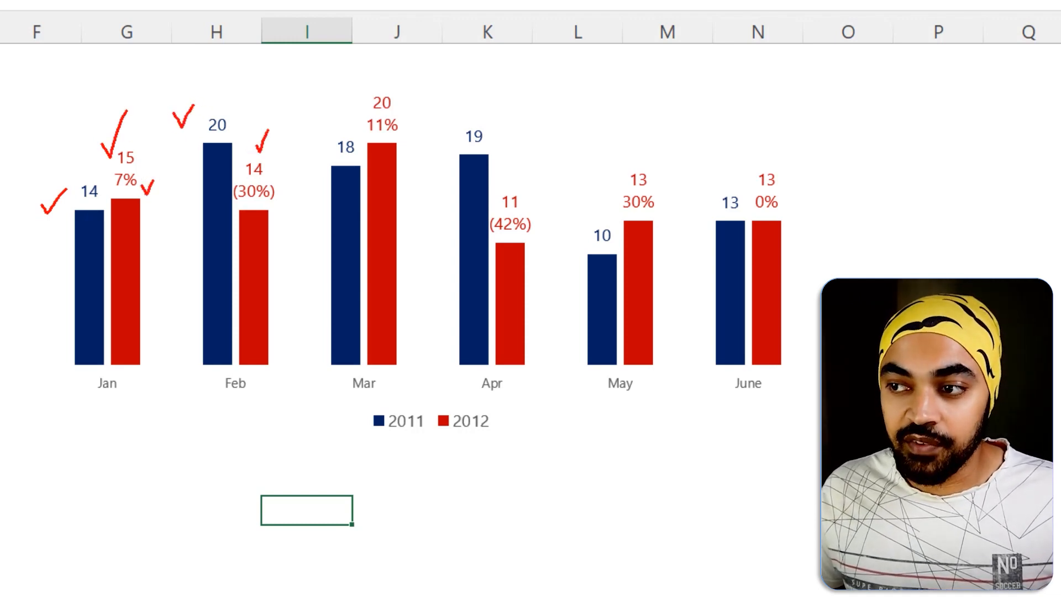
key("Escape")
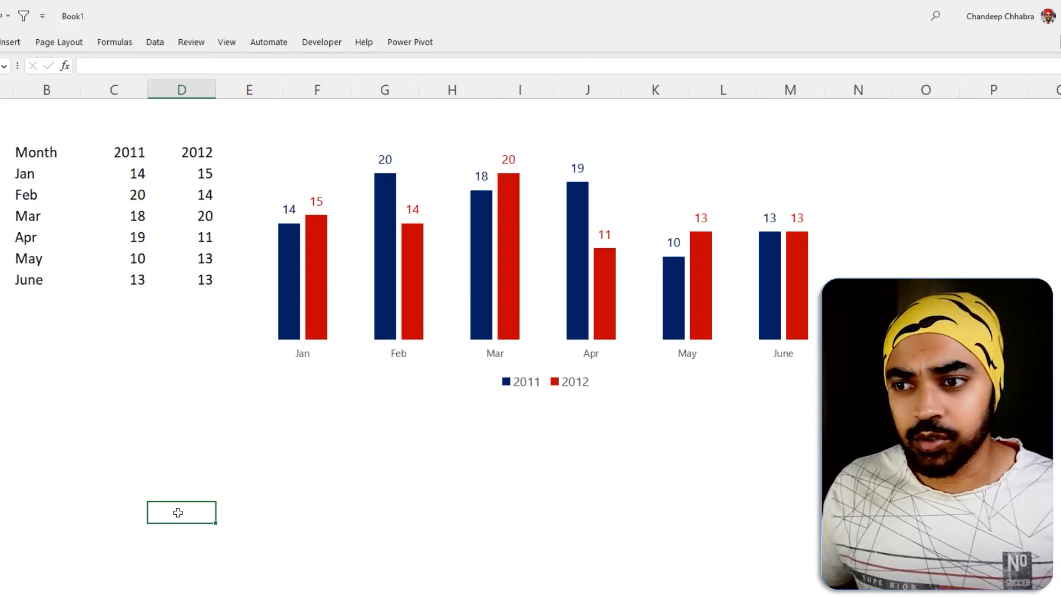
View the formatting options for the chart's horizontal category axis and for the 2012 column series.
left_click(306, 356)
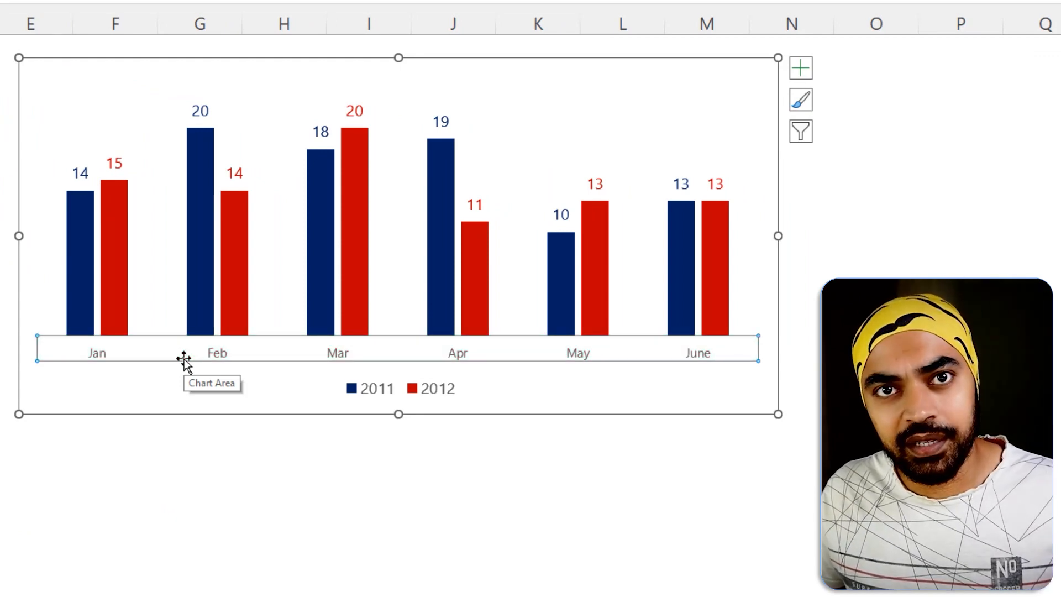
right_click(93, 359)
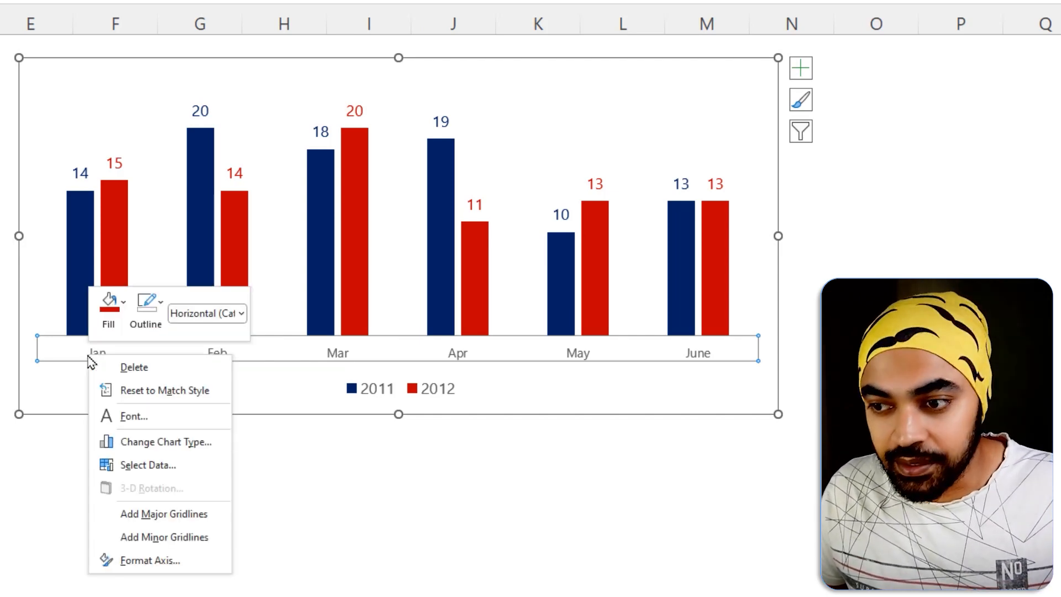
left_click(155, 561)
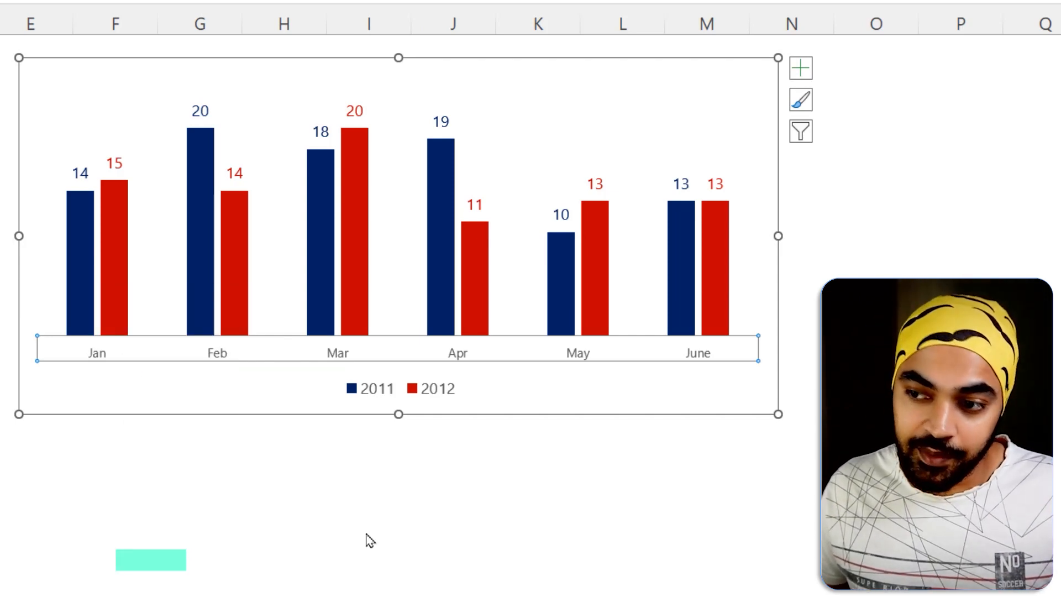
left_click(118, 214)
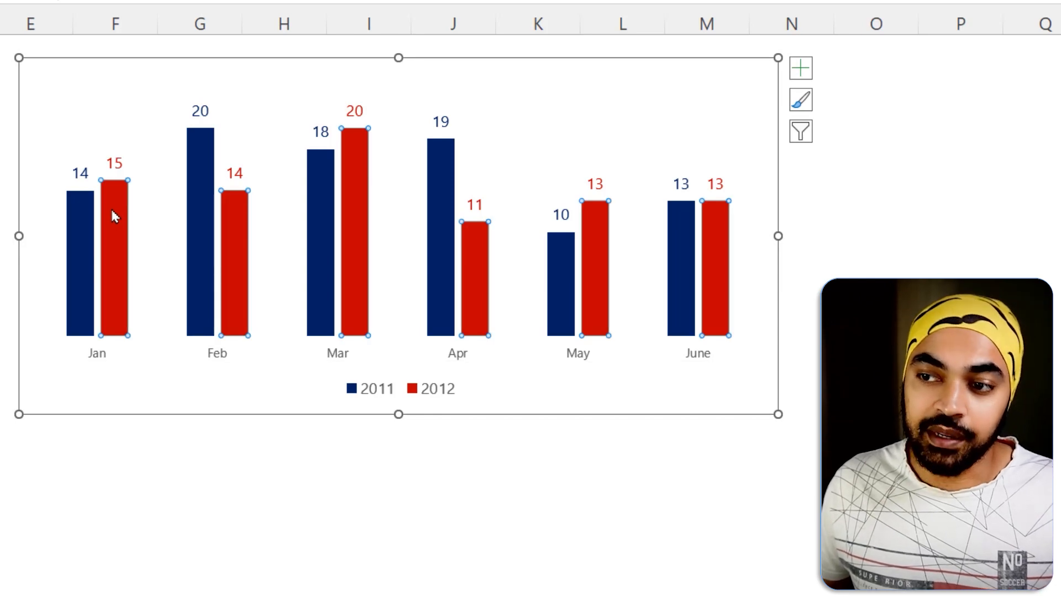
right_click(112, 216)
left_click(182, 388)
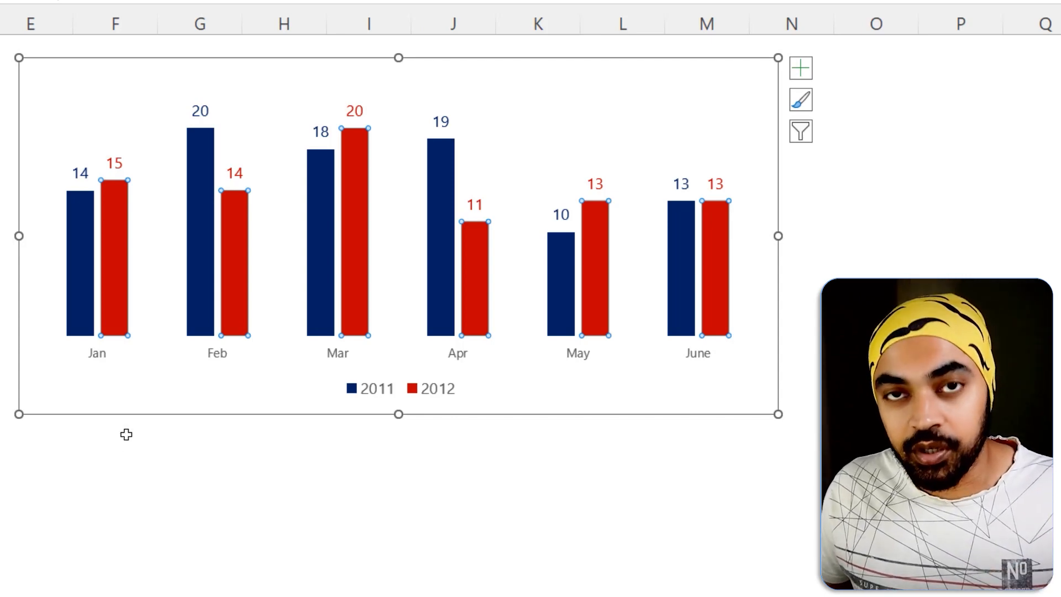
Select the 2011 series data labels and open their formatting options.
key("ctrl")
key("ctrl+1")
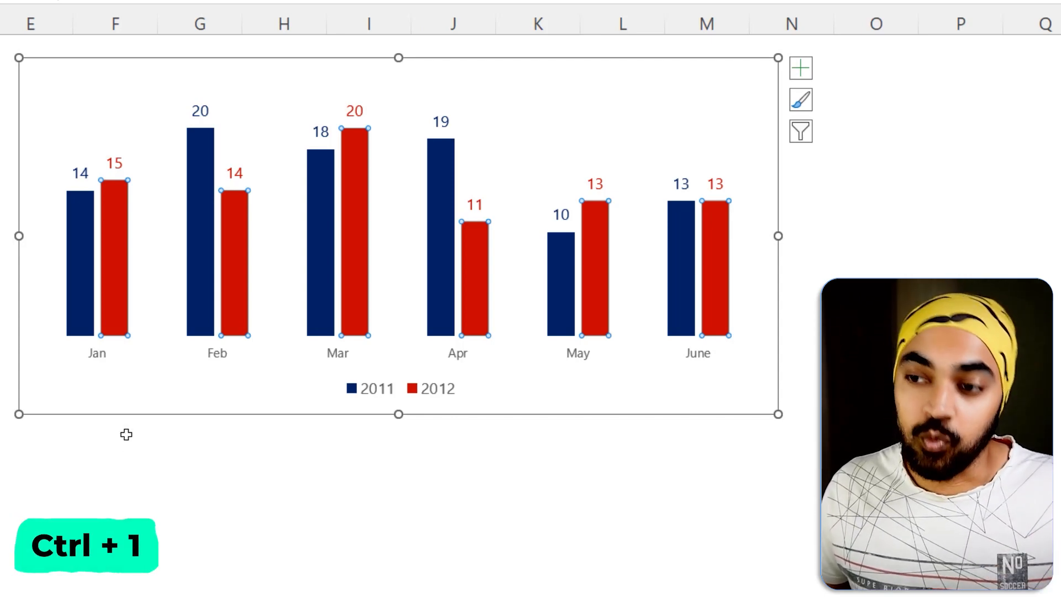
left_click(81, 173)
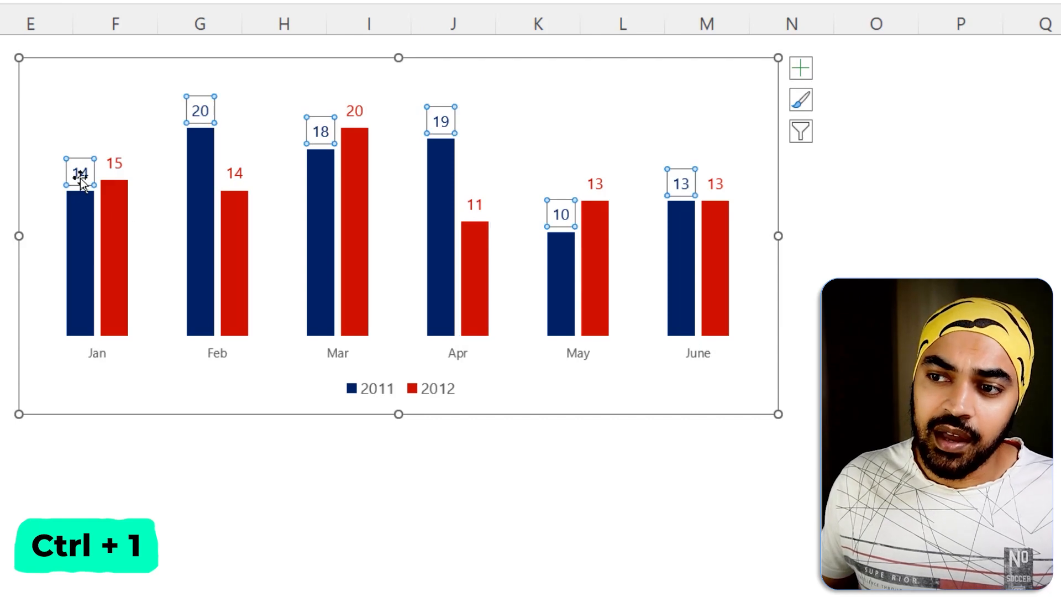
key("ctrl+1")
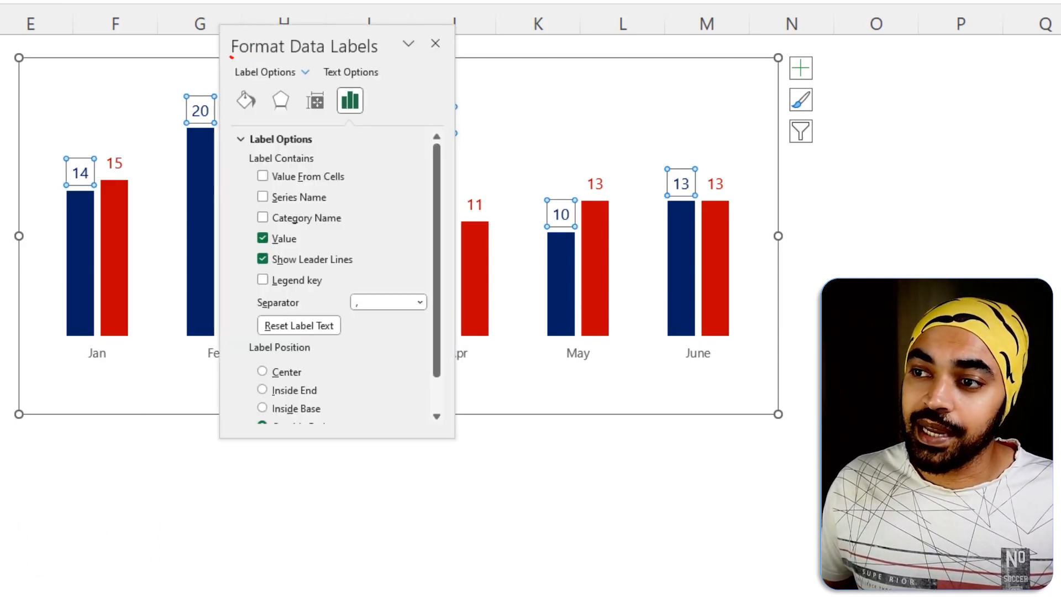
Close the data label options, select the chart legend, and view its formatting options.
left_click(436, 43)
left_click(298, 487)
left_click(363, 402)
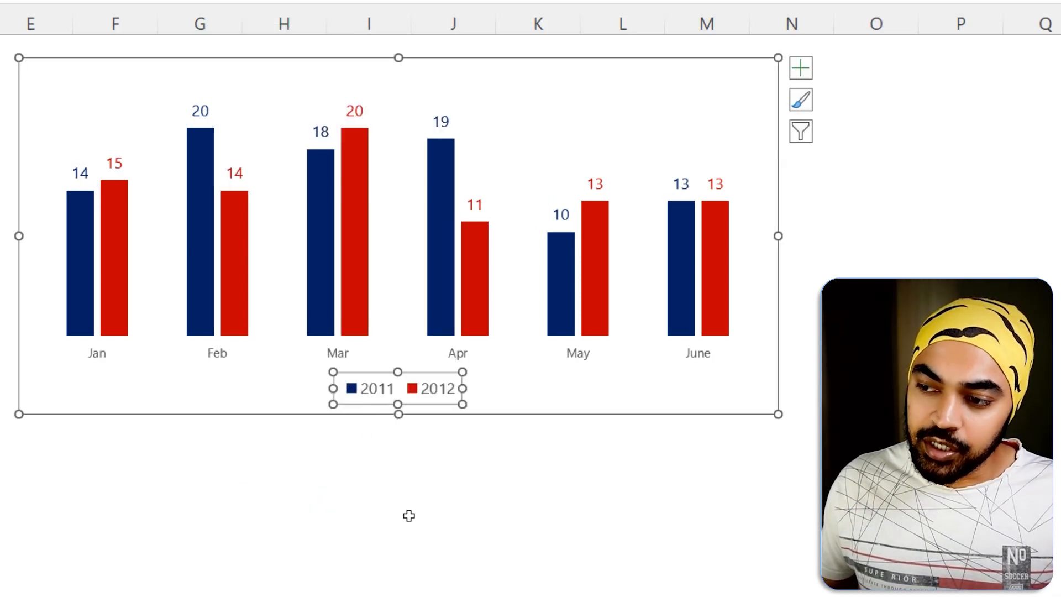
key("ctrl+1")
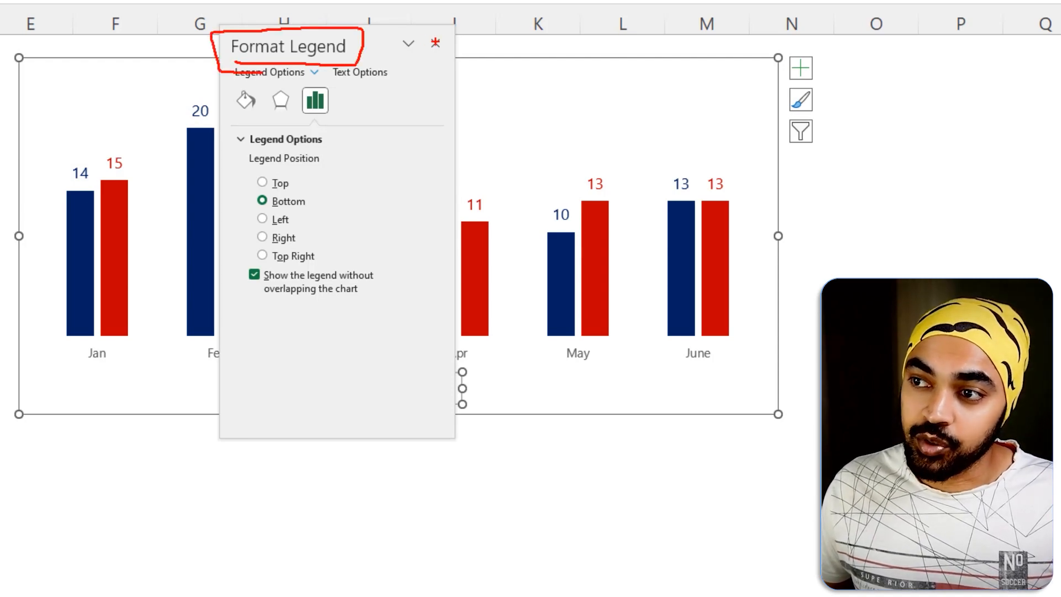
left_click(436, 43)
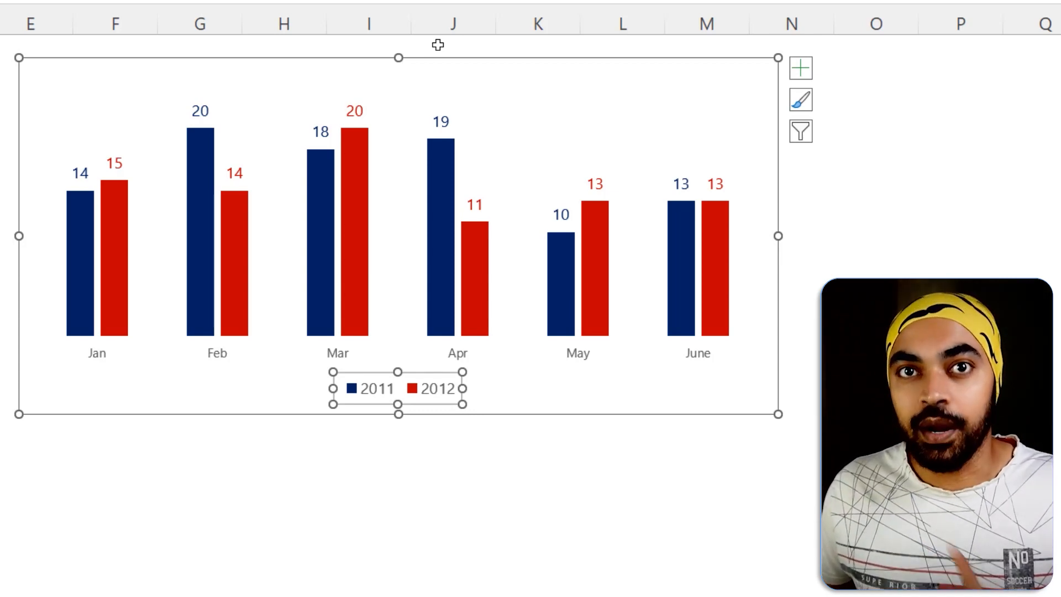
View the Format Cells options for an empty cell below the 2012 column, leaving them unchanged.
left_click(121, 391)
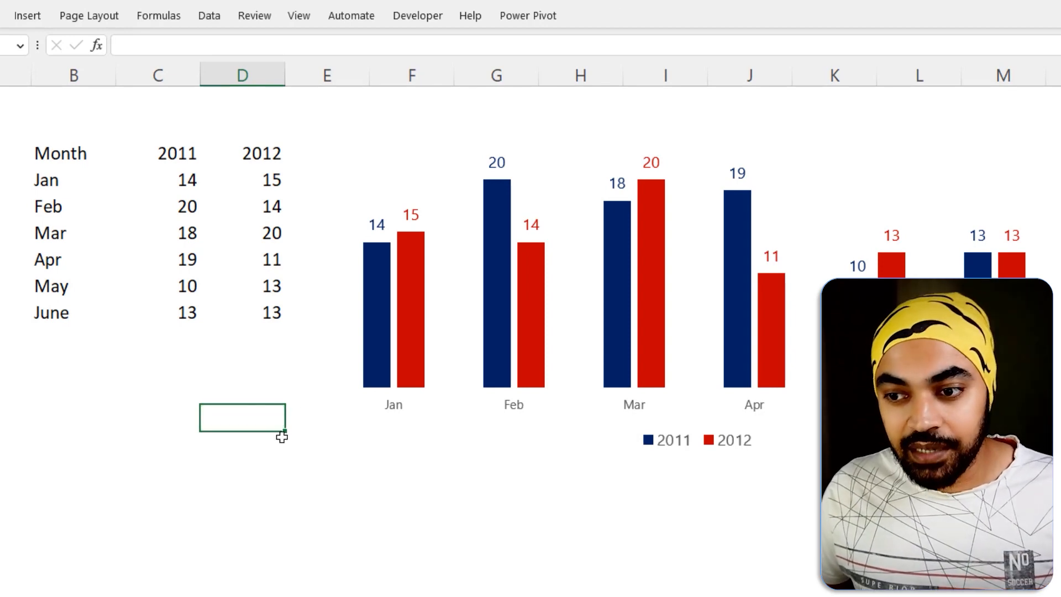
key("ctrl+1")
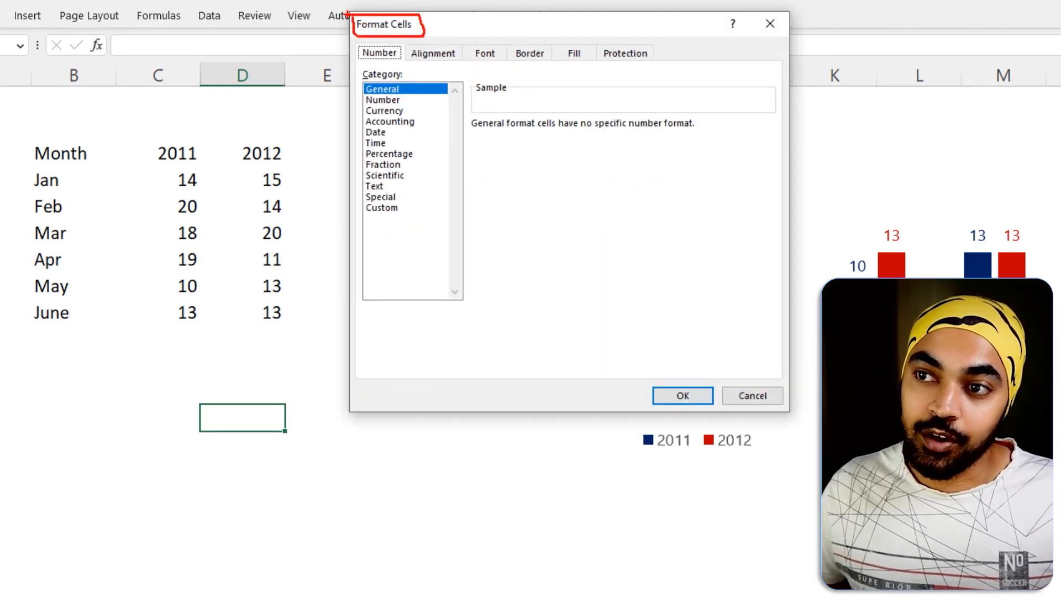
left_click(770, 24)
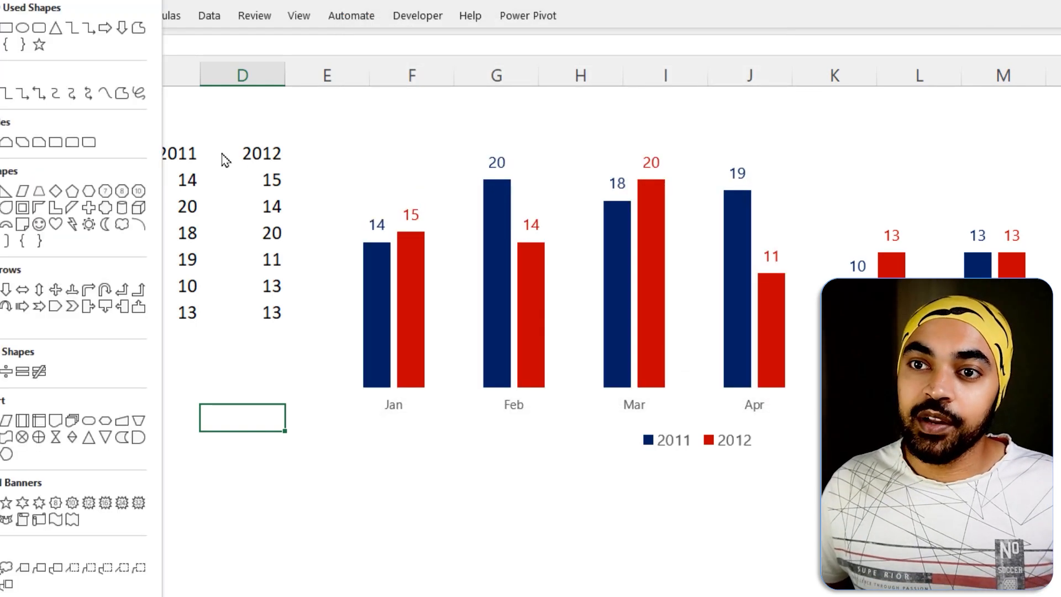
Draw a rounded rectangle on the sheet below the data table and view its shape formatting options.
left_click(38, 28)
mouse_move(134, 476)
left_mouse_down()
mouse_move(265, 553)
mouse_move(330, 571)
left_mouse_up()
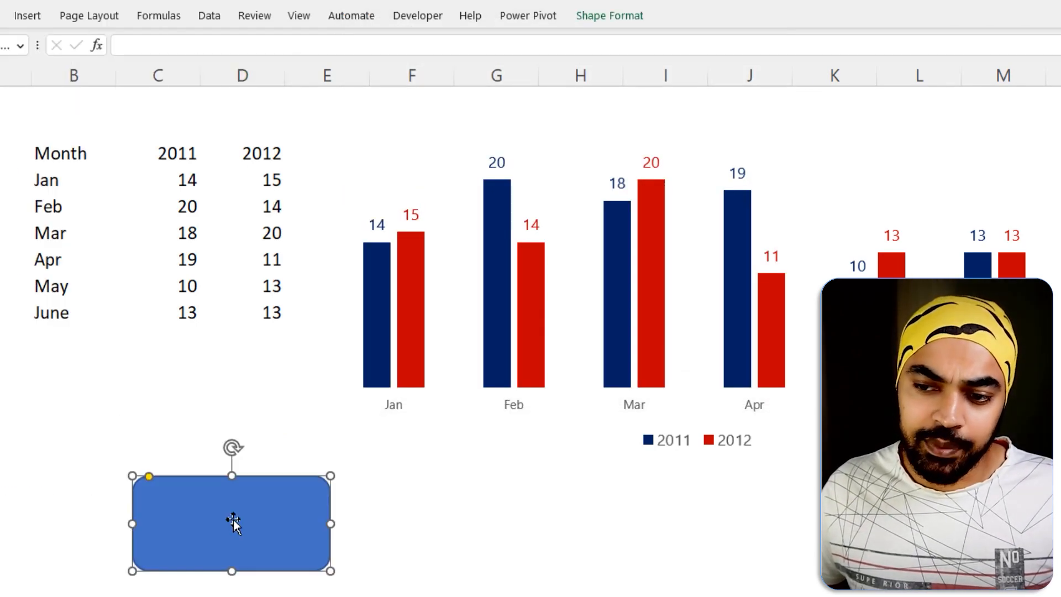
left_click(302, 415)
left_click(257, 526)
key("ctrl+1")
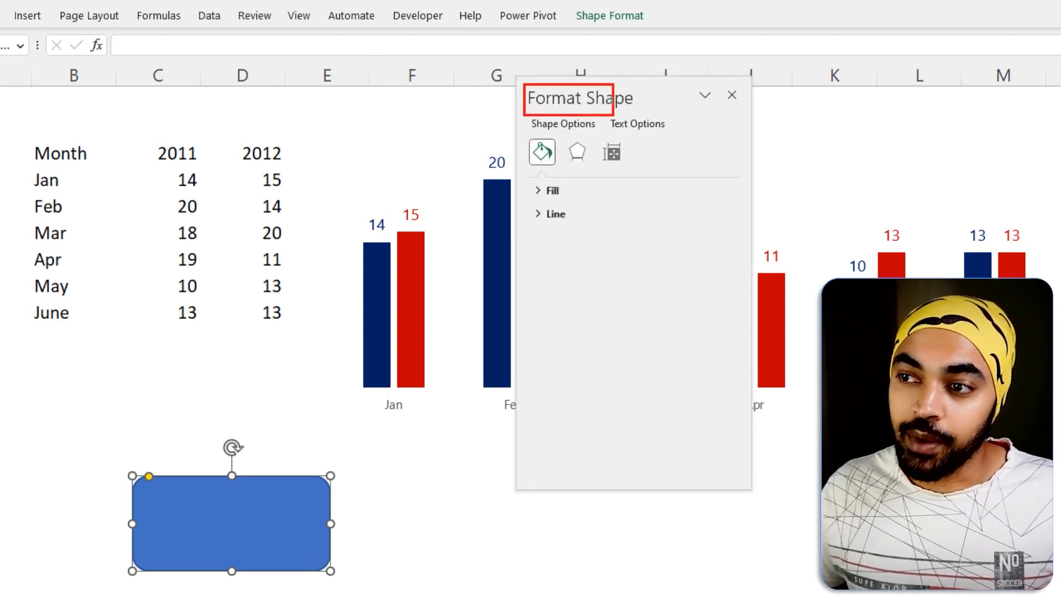
left_click_drag(613, 115, 646, 116)
key("Escape")
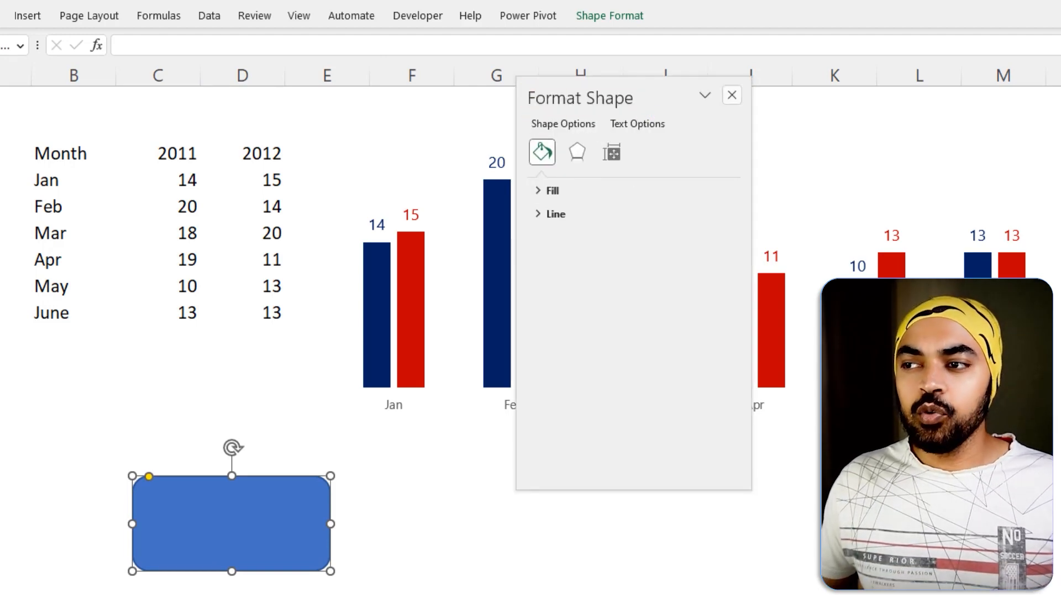
left_click(732, 96)
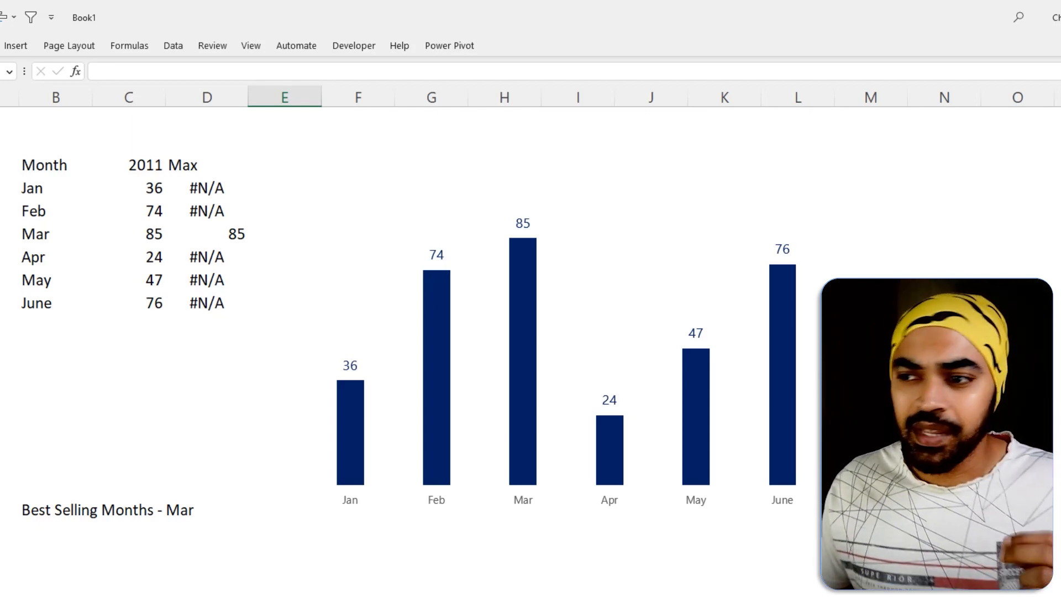
left_click(614, 235)
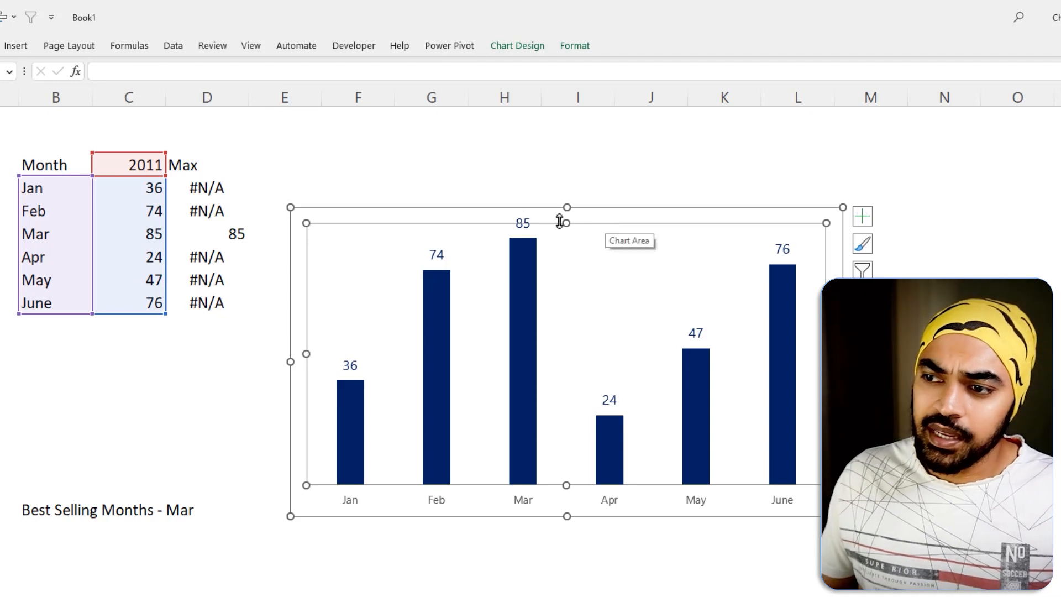
key("ctrl+2")
left_click_drag(297, 202, 535, 255)
left_click_drag(452, 217, 483, 179)
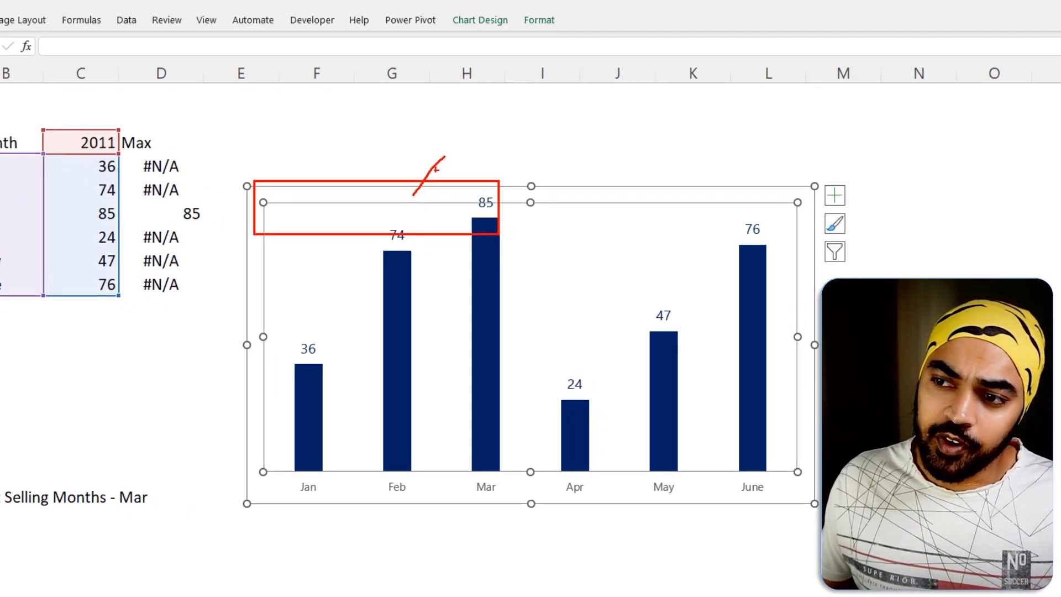
key("Escape")
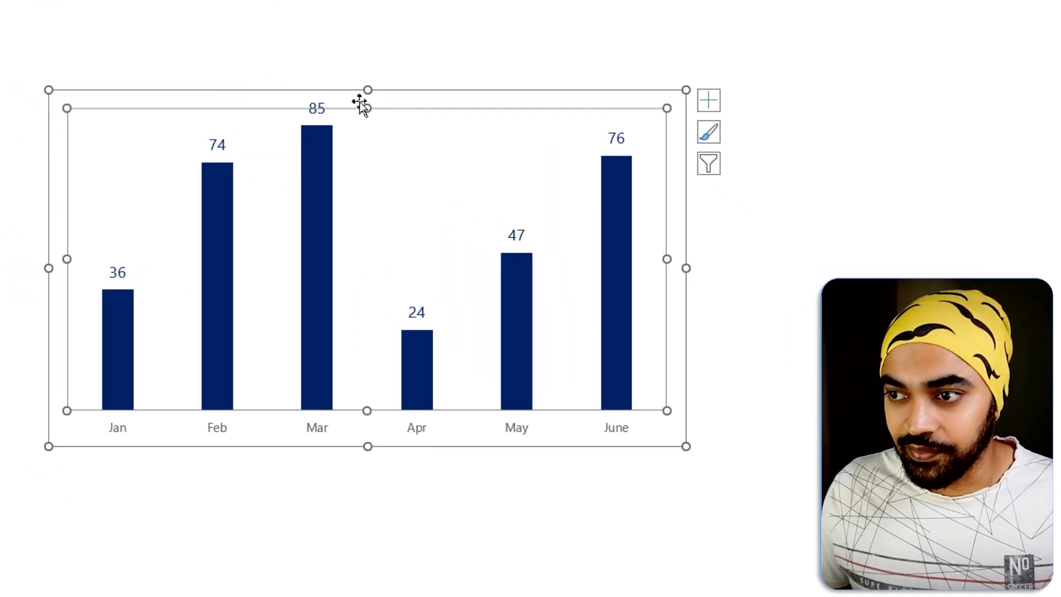
Add a chart title to the 2011 monthly column chart.
left_click(371, 96)
left_click(707, 105)
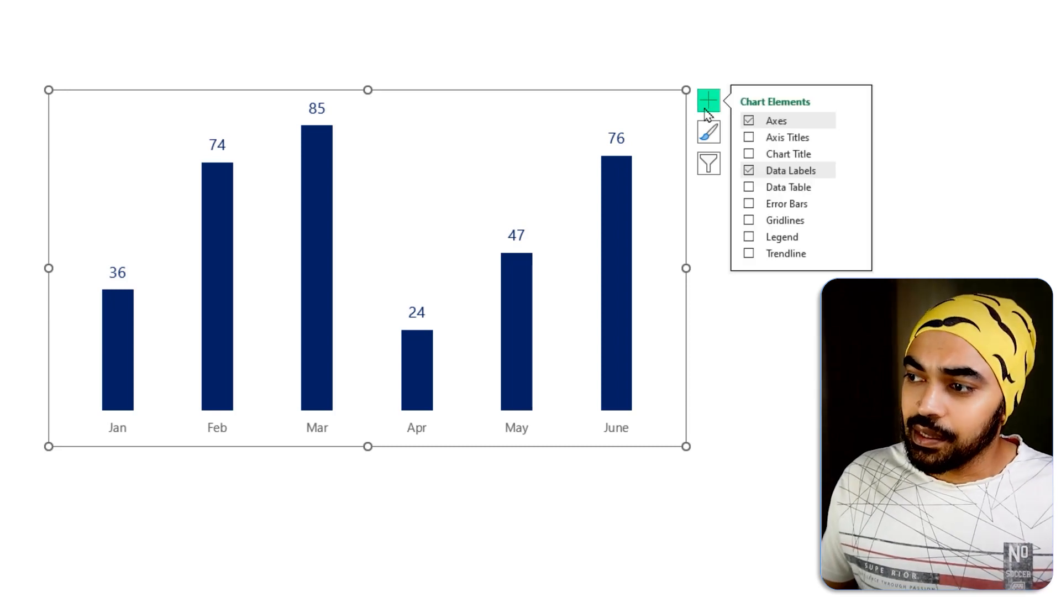
left_click(751, 155)
left_click(496, 40)
Replace the chart title text with "Abc".
left_click(382, 114)
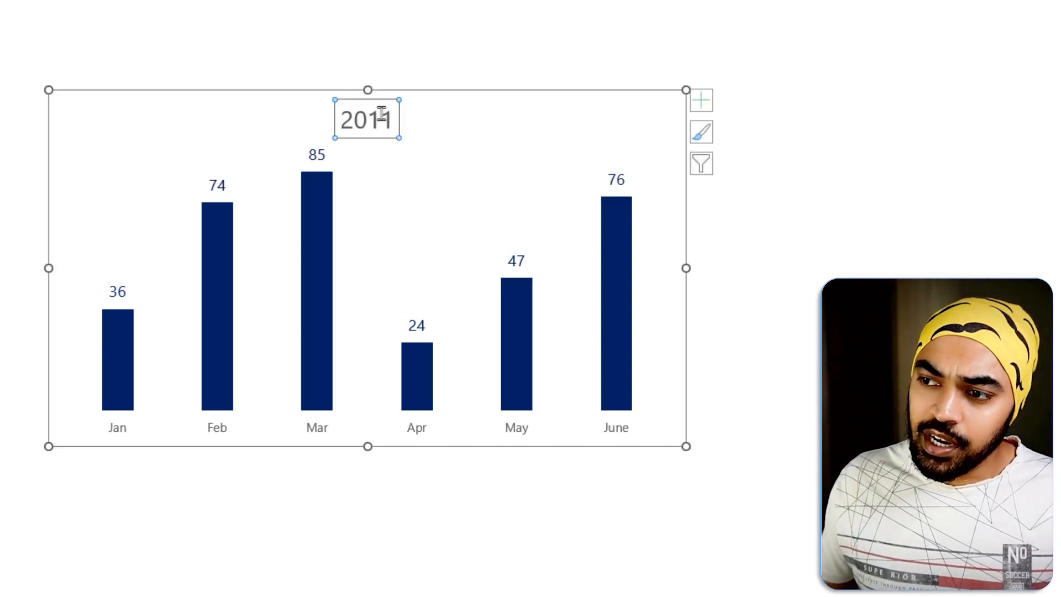
double_click(382, 114)
left_click(441, 2)
double_click(372, 125)
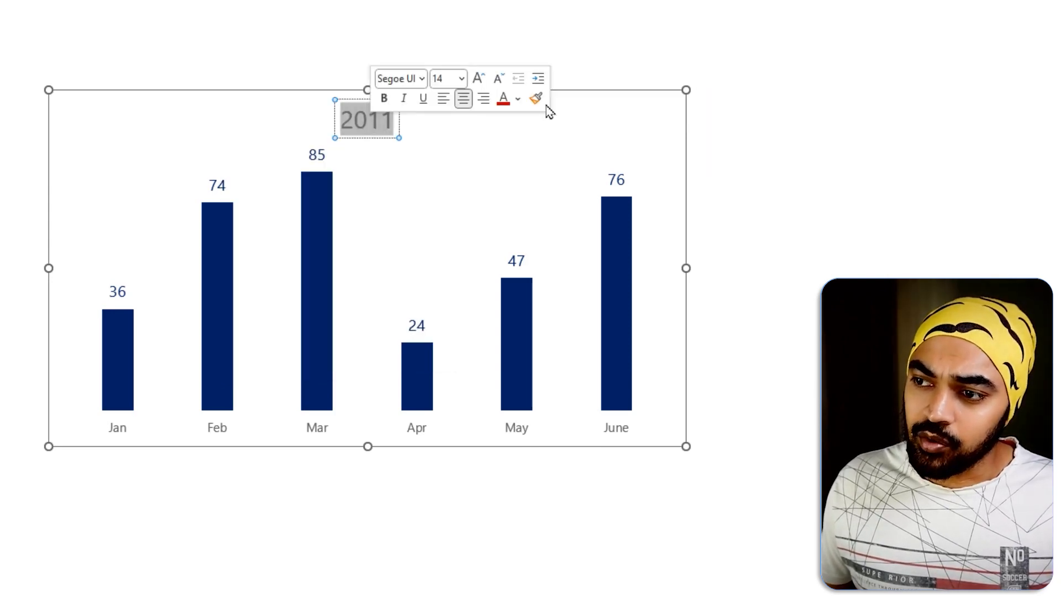
type("Abc")
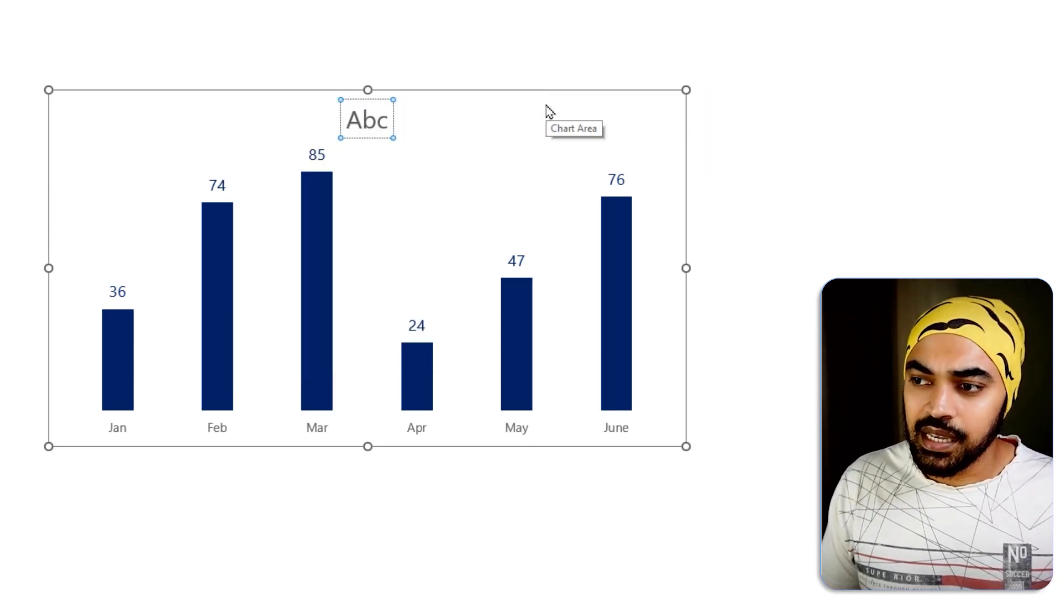